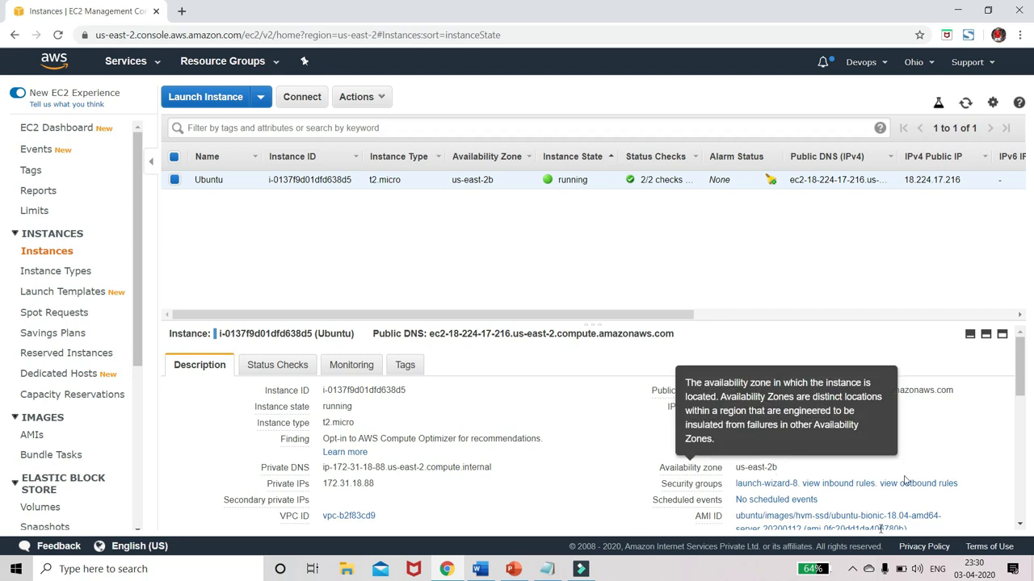
Copy the running Ubuntu instance's public IPv4 address 18.224.17.216 from the EC2 console.
{"action": "left_click", "coordinate": [803, 408]}
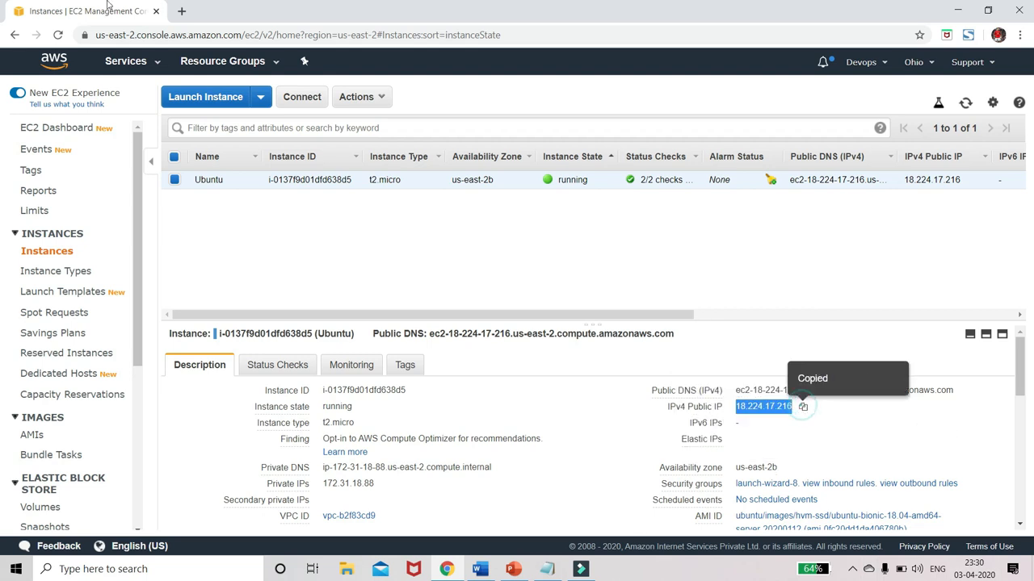
Load the Jenkins server at the copied address on port 8080 and sign in with username and password.
{"action": "left_click", "coordinate": [179, 14]}
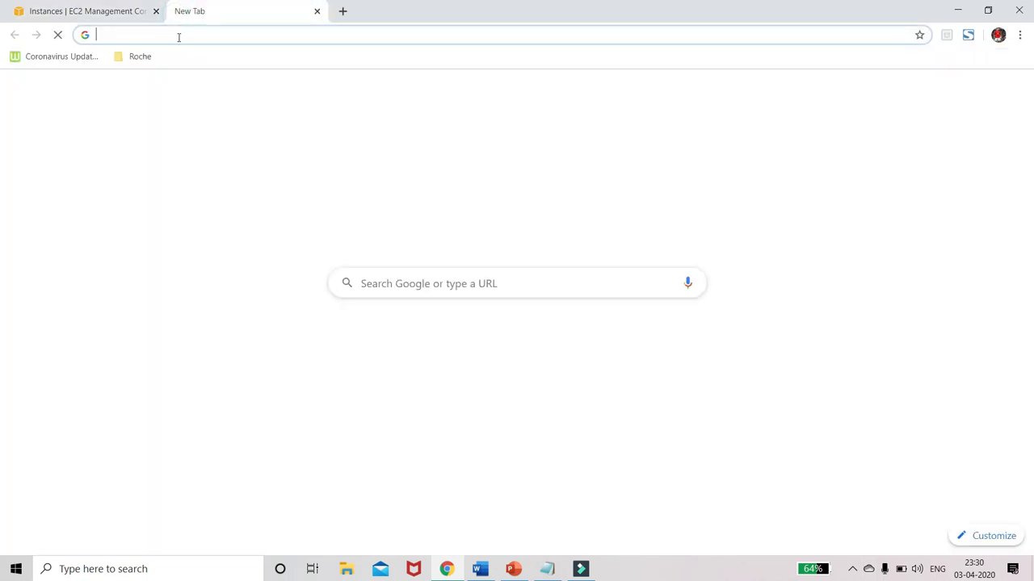
{"action": "key", "text": "ctrl+v"}
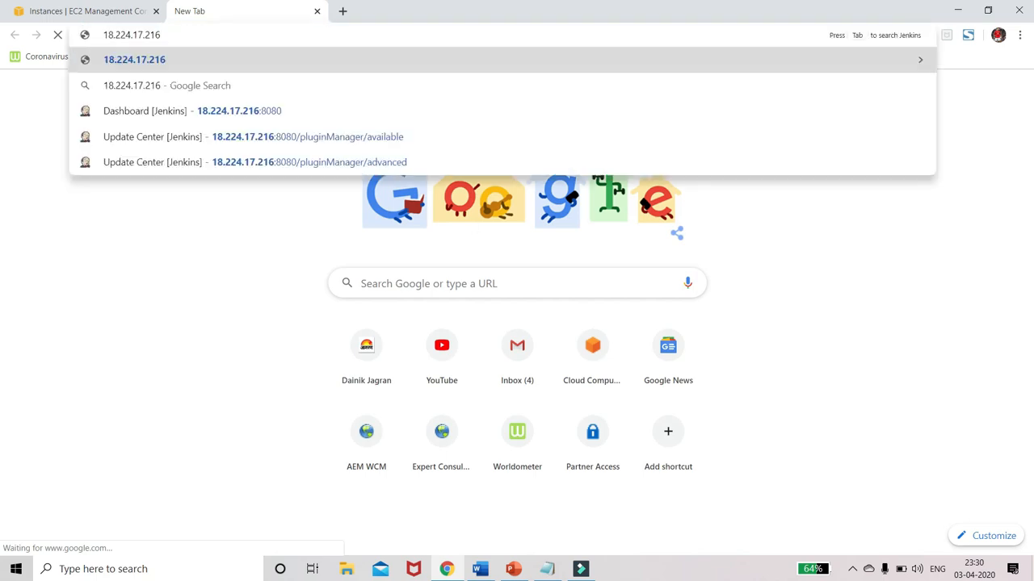
{"action": "type", "text": ":8080"}
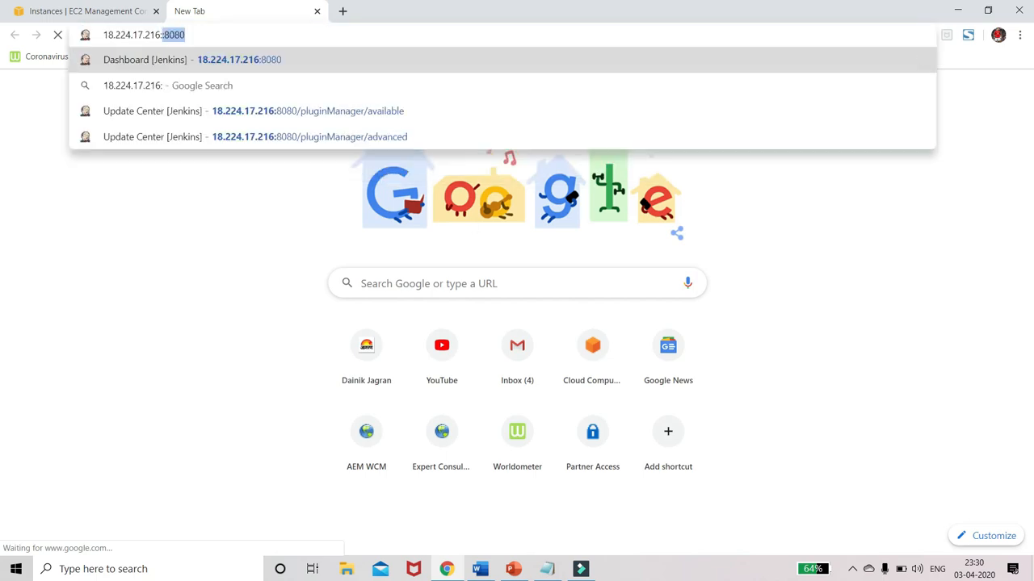
{"action": "key", "text": "Return"}
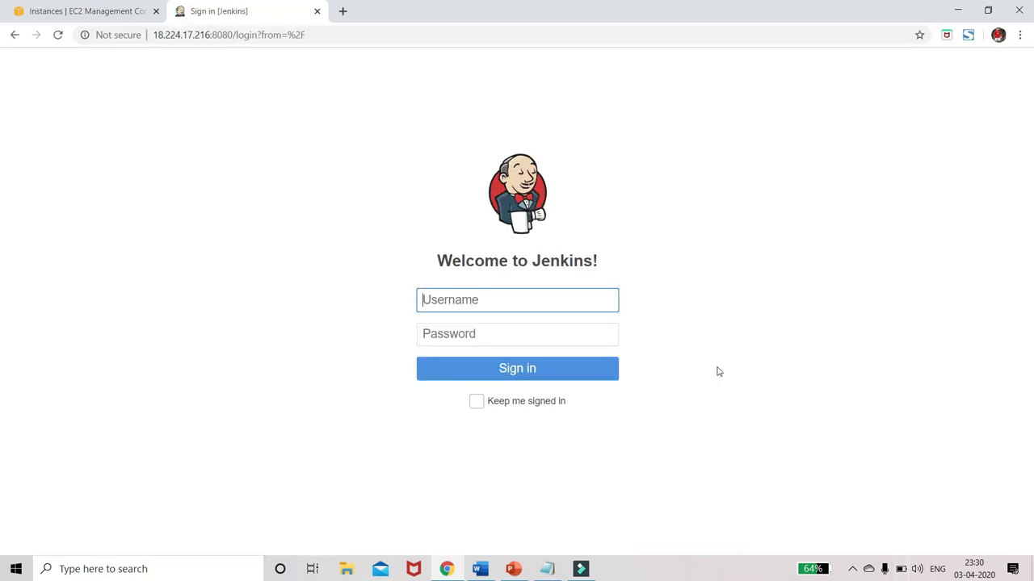
{"action": "left_click", "coordinate": [501, 302]}
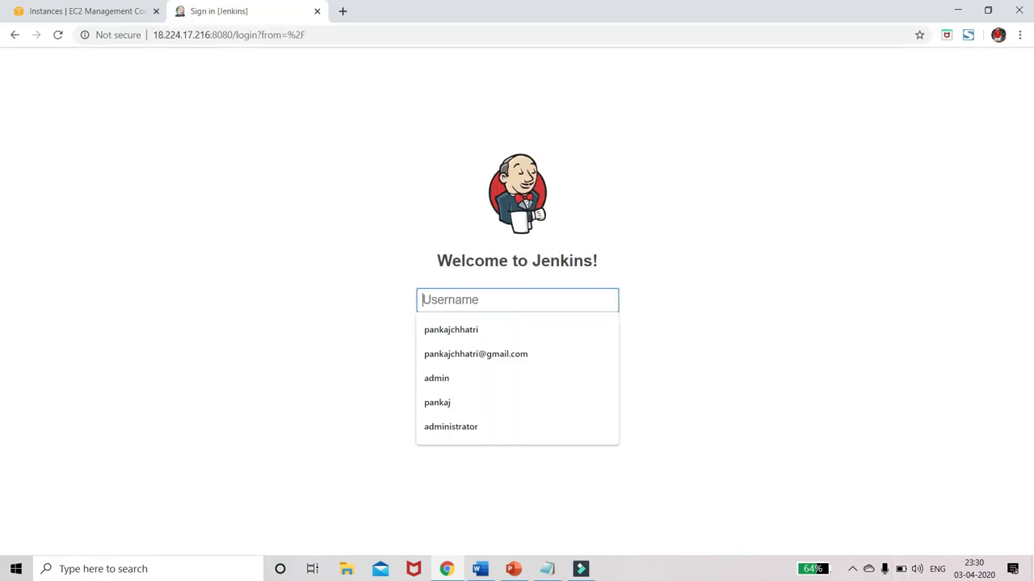
{"action": "type", "text": "admin"}
{"action": "key", "text": "Tab"}
{"action": "type", "text": "admin"}
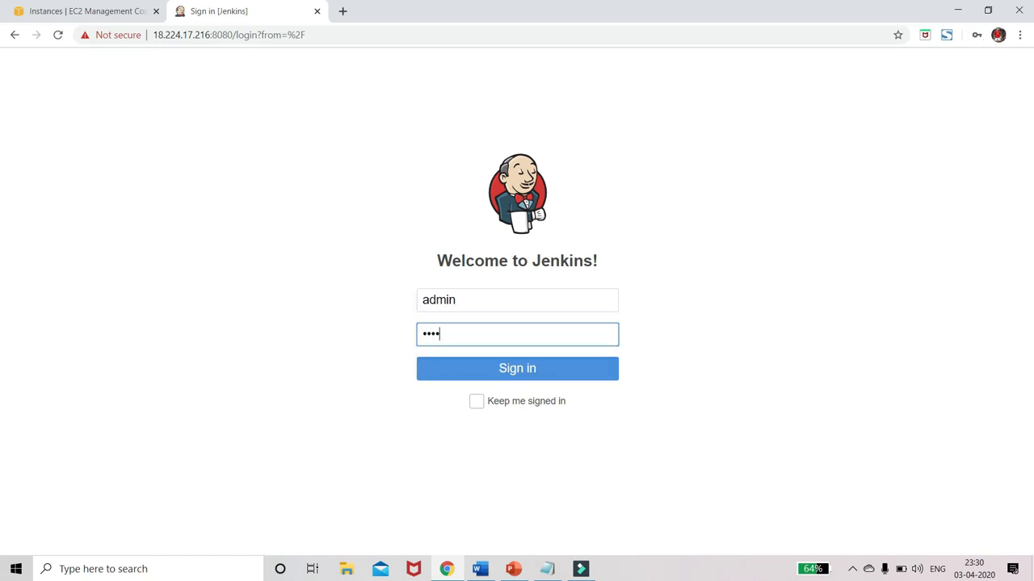
{"action": "key", "text": "Return"}
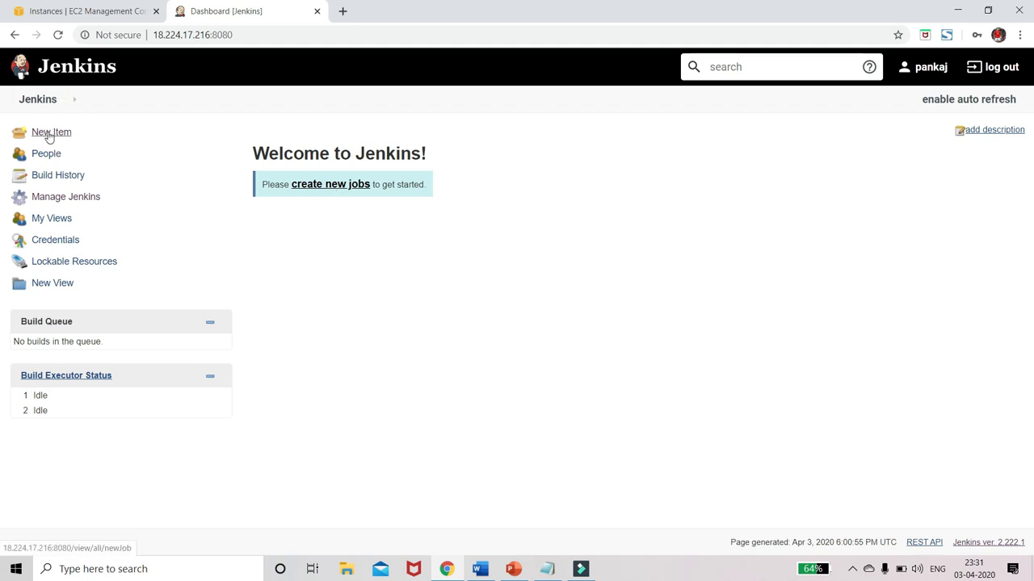
Begin a new item named hello-job with the Freestyle project type.
{"action": "left_click", "coordinate": [48, 133]}
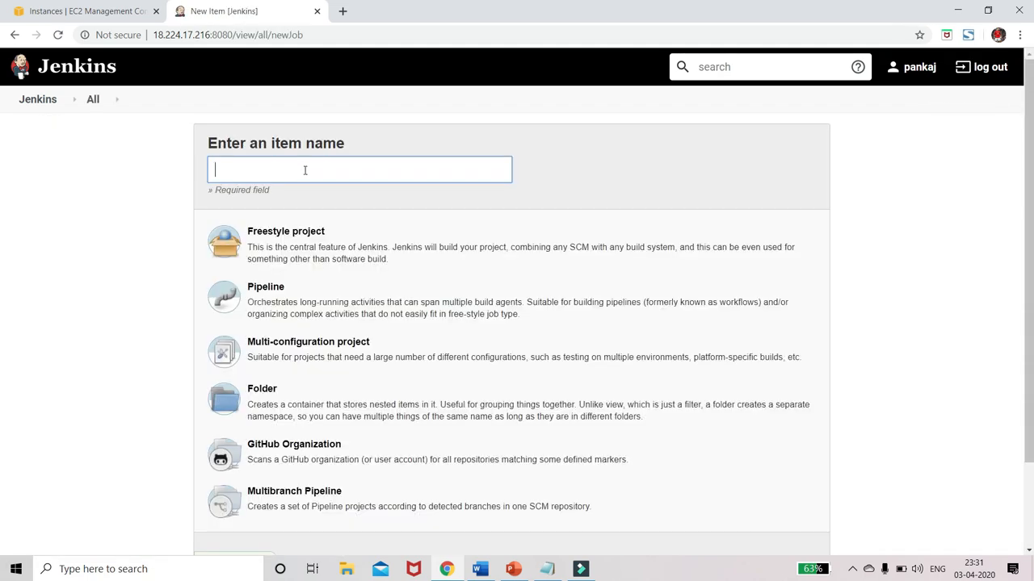
{"action": "left_click", "coordinate": [305, 170]}
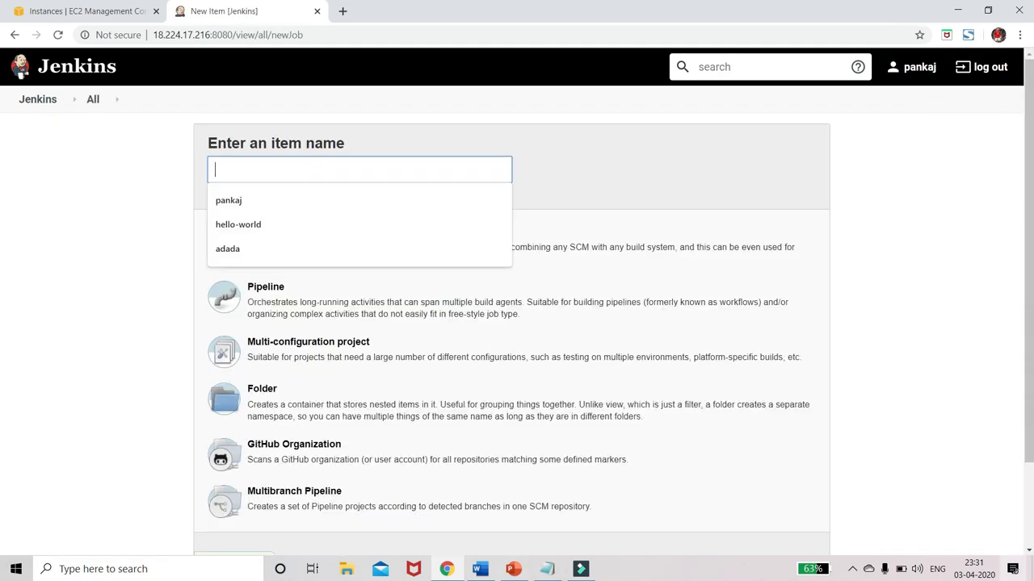
{"action": "type", "text": "hello"}
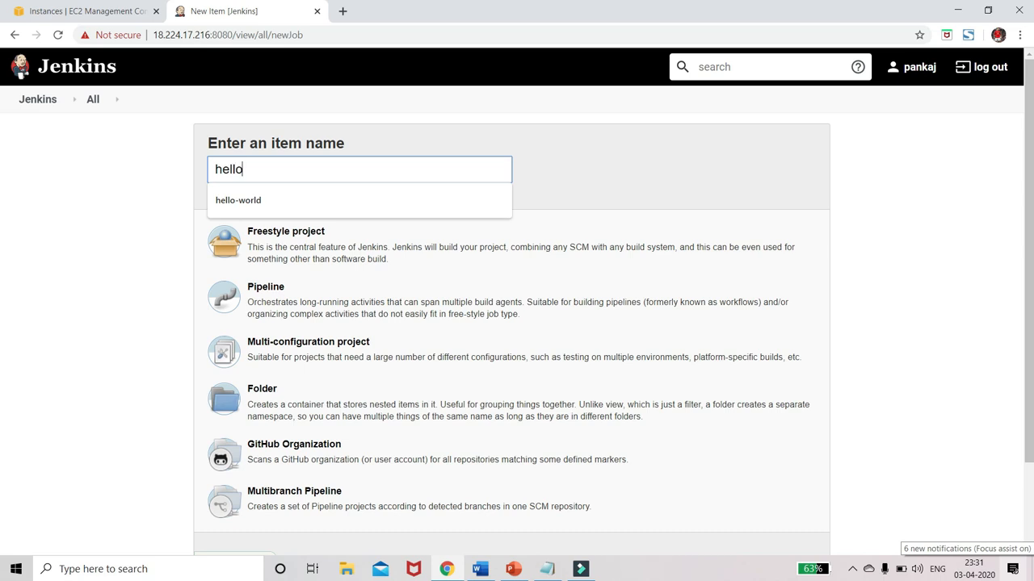
{"action": "type", "text": "-job"}
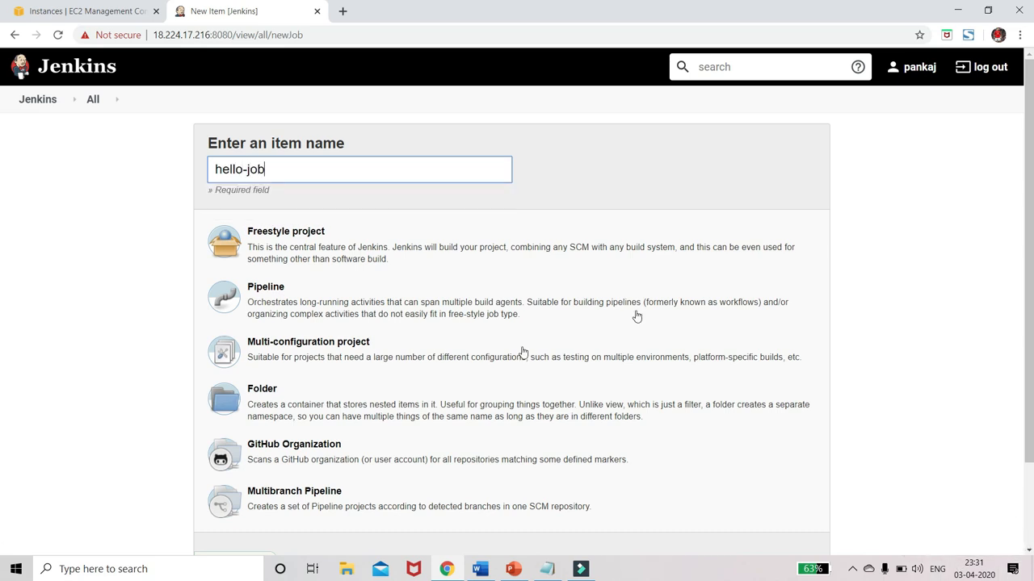
{"action": "left_click", "coordinate": [459, 246]}
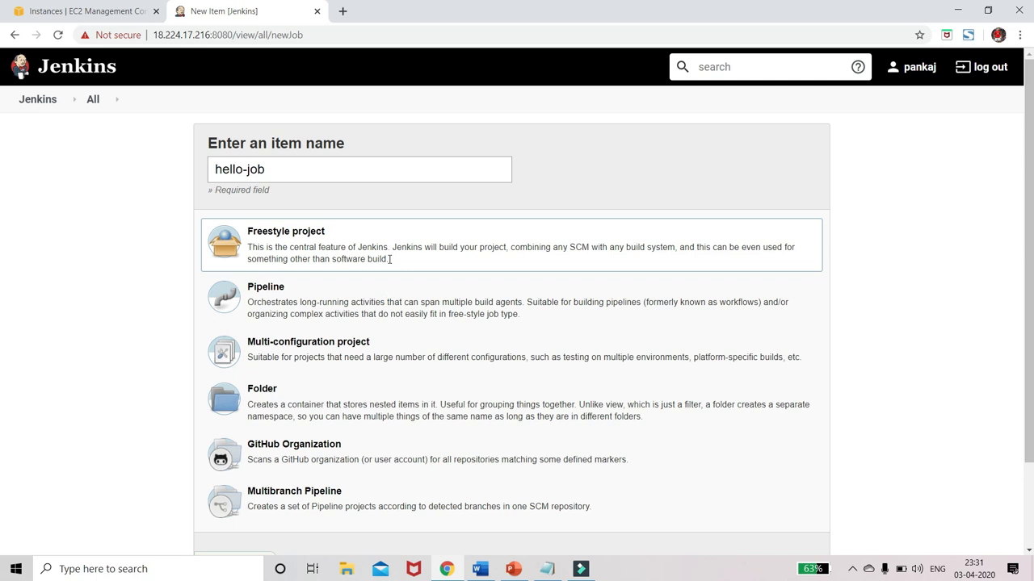
{"action": "scroll", "coordinate": [390, 259], "scroll_direction": "down", "scroll_amount": 3}
Create the freestyle job and set its display name to 'Hello job' under the advanced general options.
{"action": "left_click", "coordinate": [235, 475]}
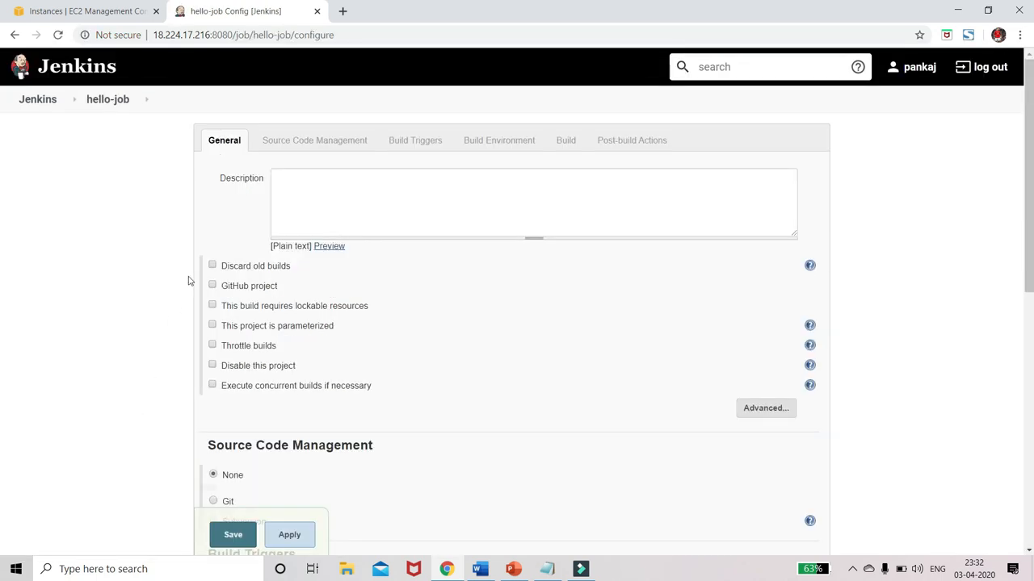
{"action": "left_click_drag", "start_coordinate": [292, 35], "coordinate": [251, 35]}
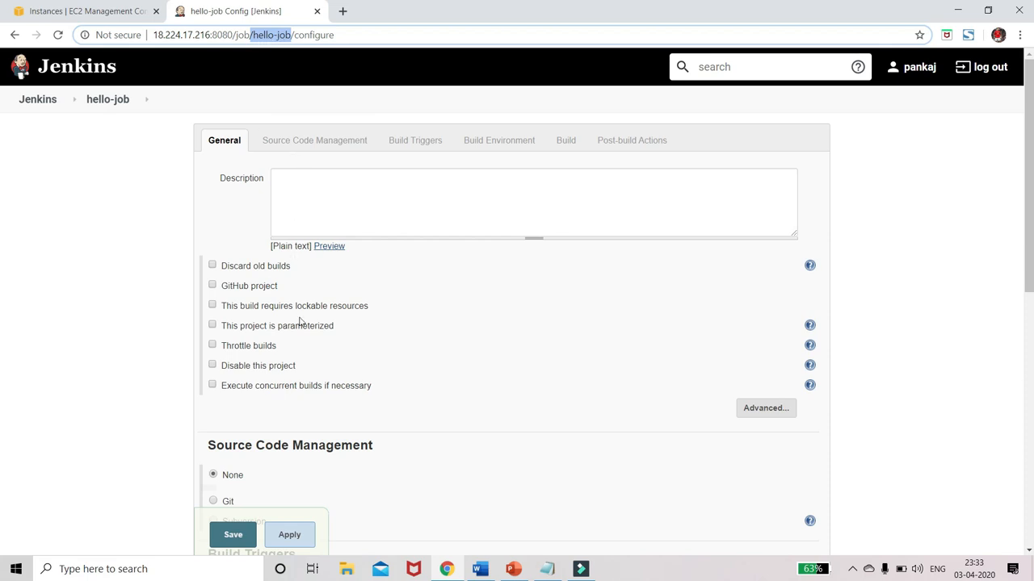
{"action": "scroll", "coordinate": [323, 347], "scroll_direction": "down", "scroll_amount": 1}
{"action": "left_click", "coordinate": [766, 340]}
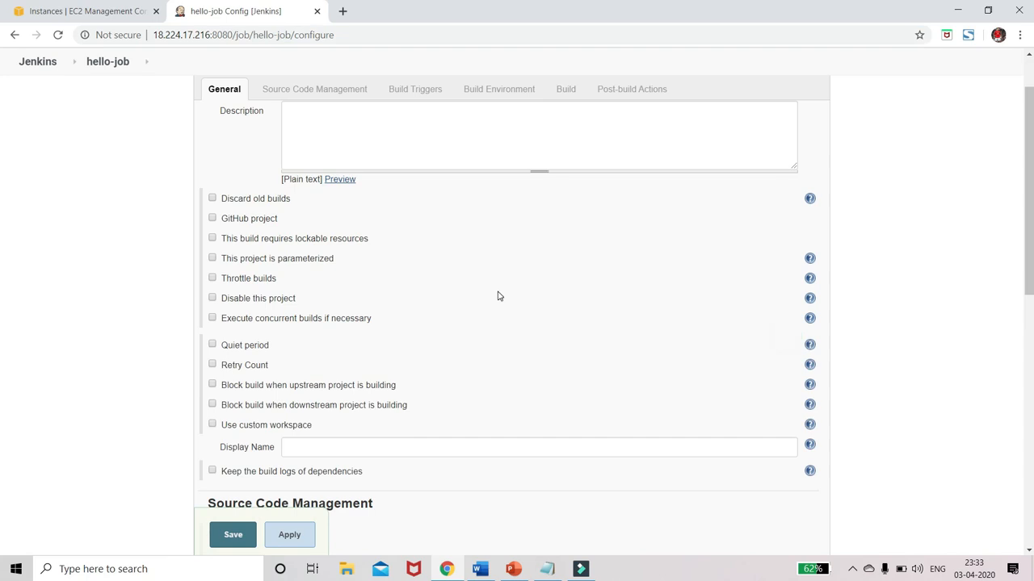
{"action": "scroll", "coordinate": [497, 297], "scroll_direction": "down", "scroll_amount": 1}
{"action": "left_click", "coordinate": [461, 382]}
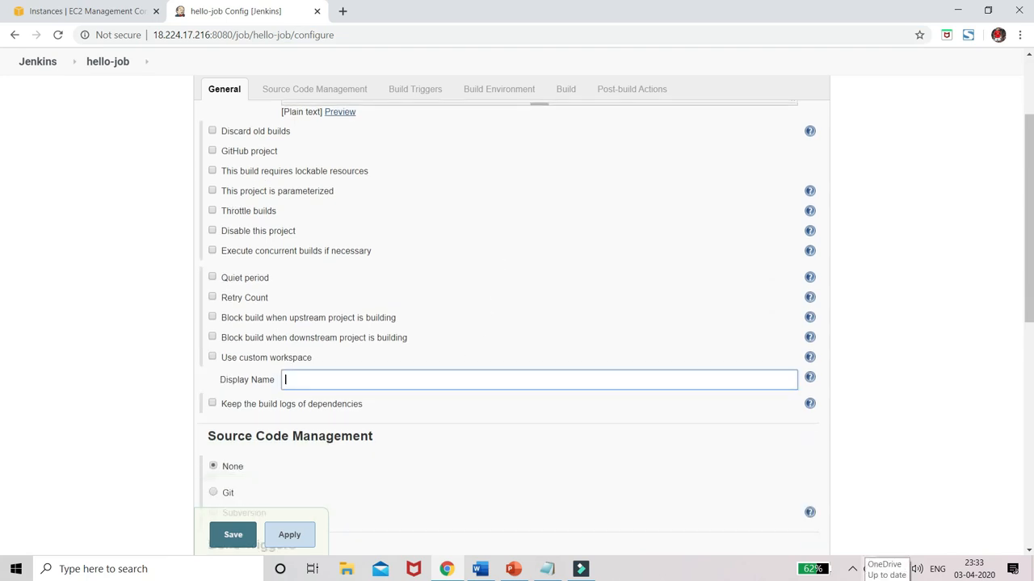
{"action": "type", "text": "Hello job"}
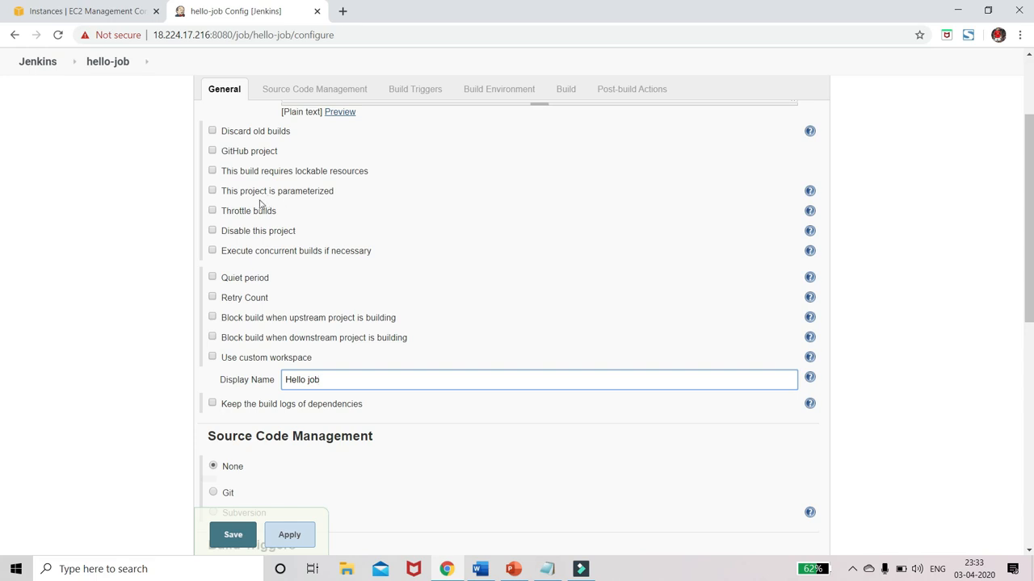
Try the 'This project is parameterized' option, drop it again, and move to Source Code Management.
{"action": "left_click", "coordinate": [213, 191]}
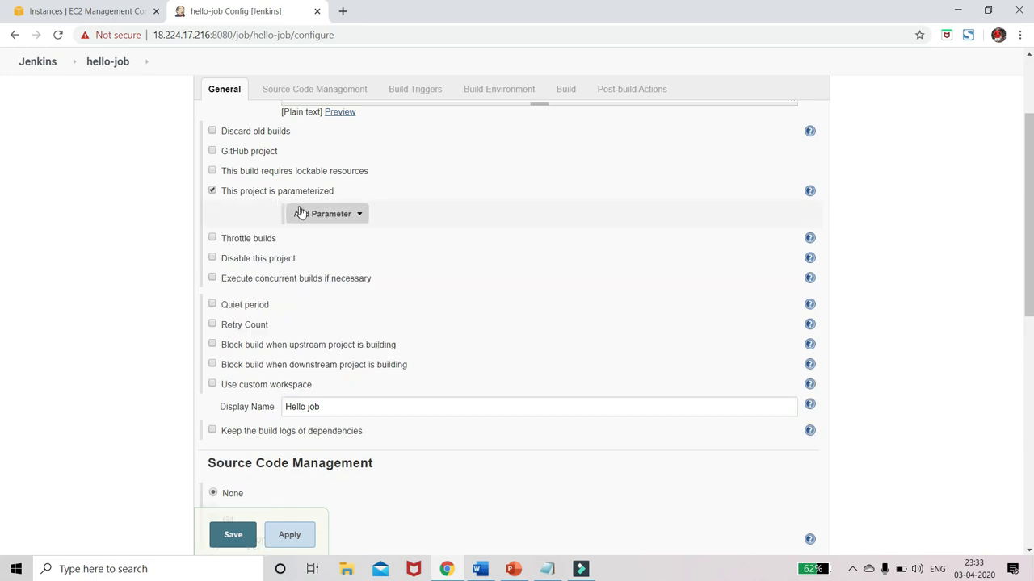
{"action": "left_click", "coordinate": [325, 214]}
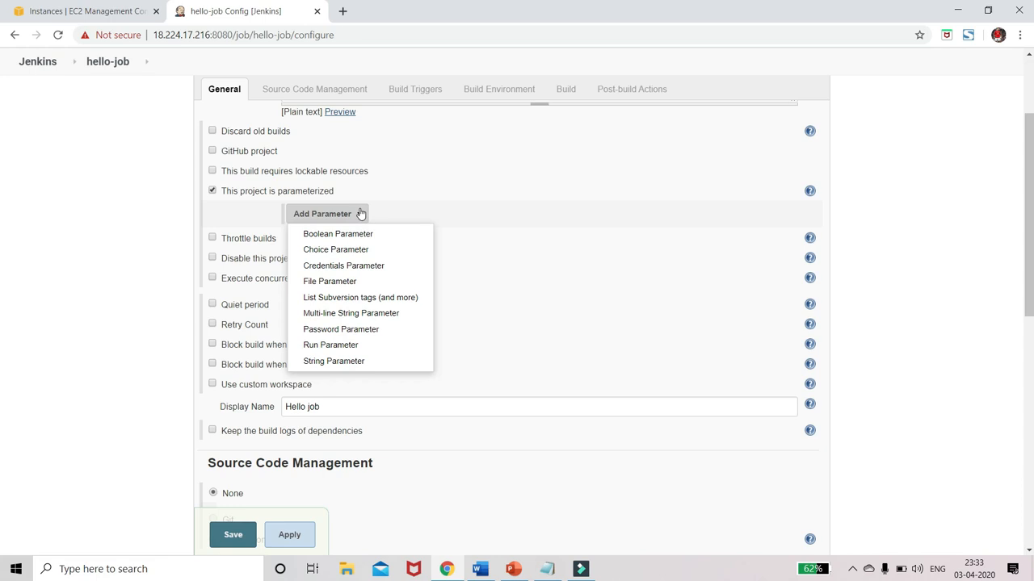
{"action": "left_click", "coordinate": [212, 191]}
{"action": "scroll", "coordinate": [145, 404], "scroll_direction": "down", "scroll_amount": 3}
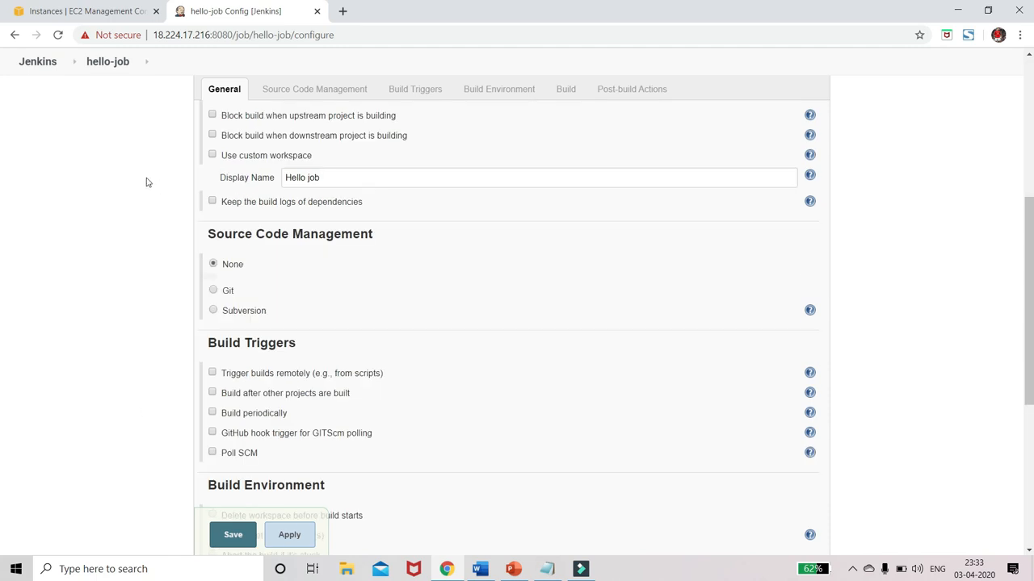
{"action": "scroll", "coordinate": [157, 218], "scroll_direction": "up", "scroll_amount": 1}
{"action": "scroll", "coordinate": [157, 218], "scroll_direction": "down", "scroll_amount": 2}
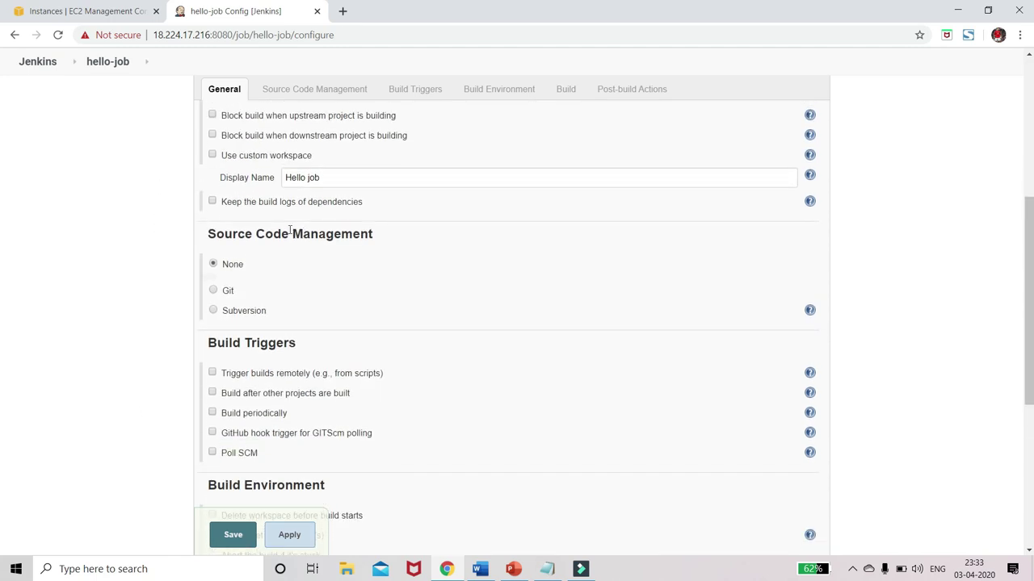
{"action": "left_click", "coordinate": [297, 89]}
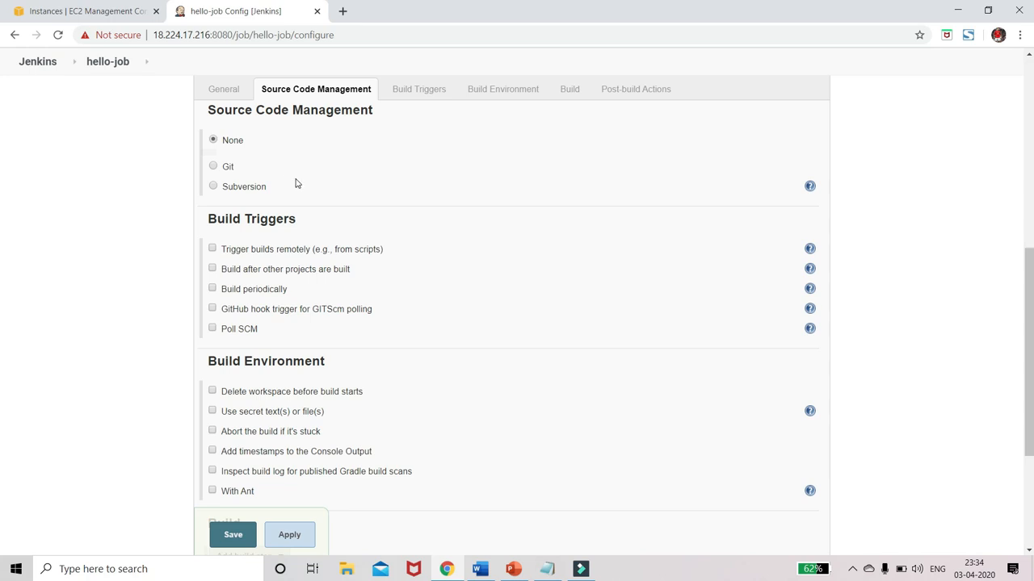
Select Git as the source and copy the hands-on-jenkins HTTPS clone address from GitHub.
{"action": "left_click", "coordinate": [213, 166]}
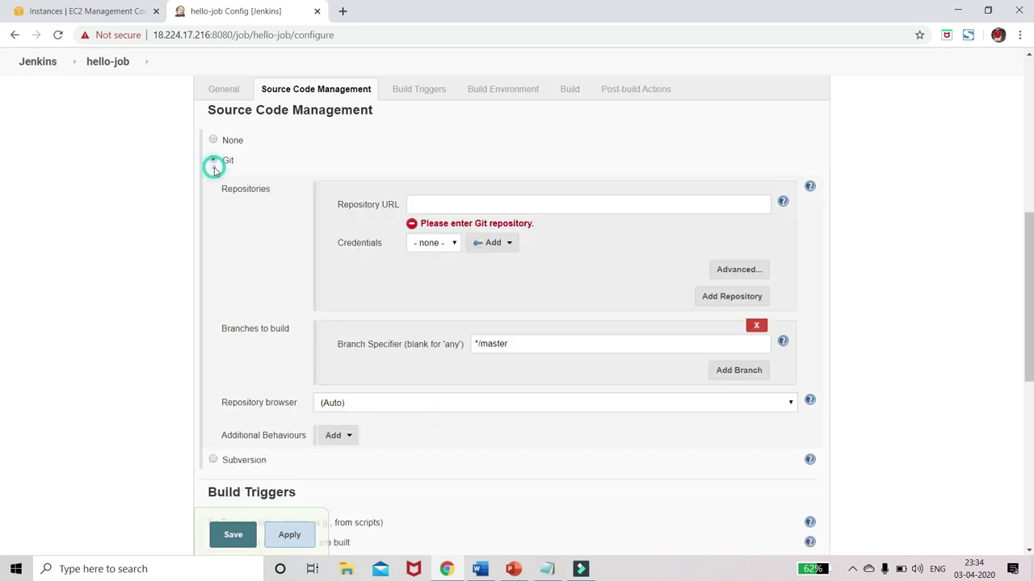
{"action": "left_click", "coordinate": [342, 11]}
{"action": "type", "text": "github.com"}
{"action": "key", "text": "Return"}
{"action": "left_click", "coordinate": [97, 198]}
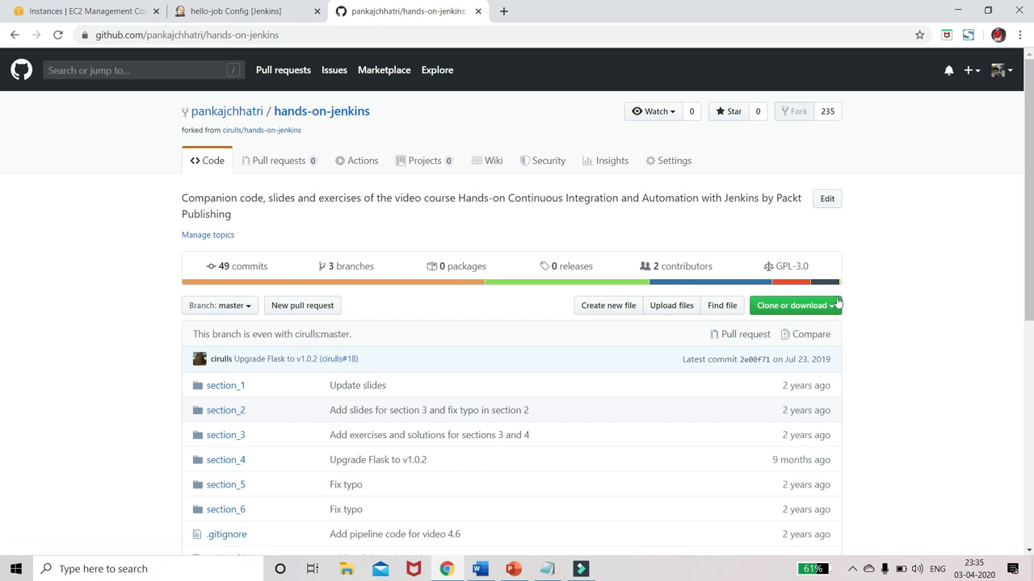
{"action": "left_click", "coordinate": [796, 305]}
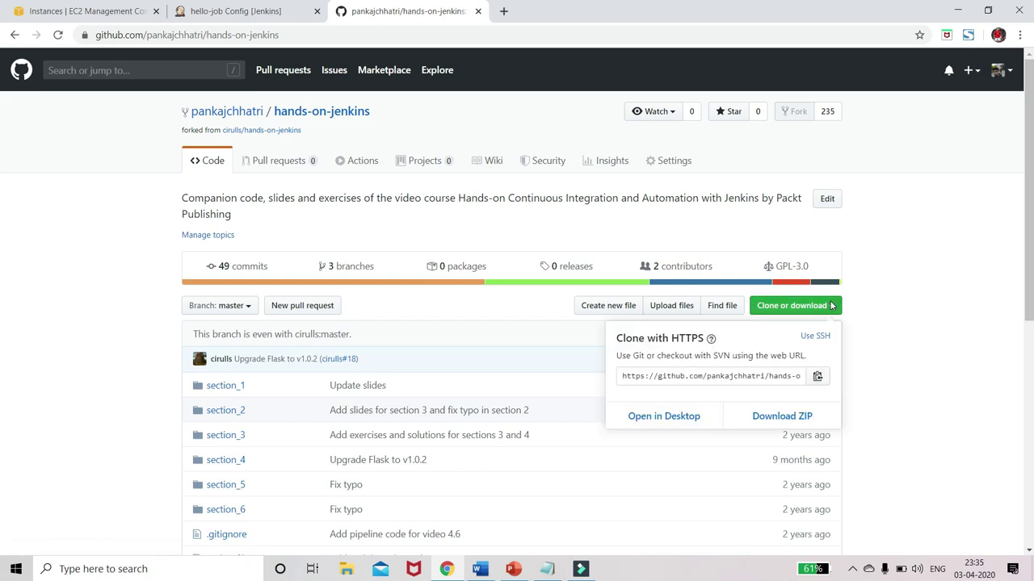
{"action": "left_click", "coordinate": [816, 375]}
Paste the clone address as the Repository URL and keep the branch specifier */master.
{"action": "left_click", "coordinate": [254, 12]}
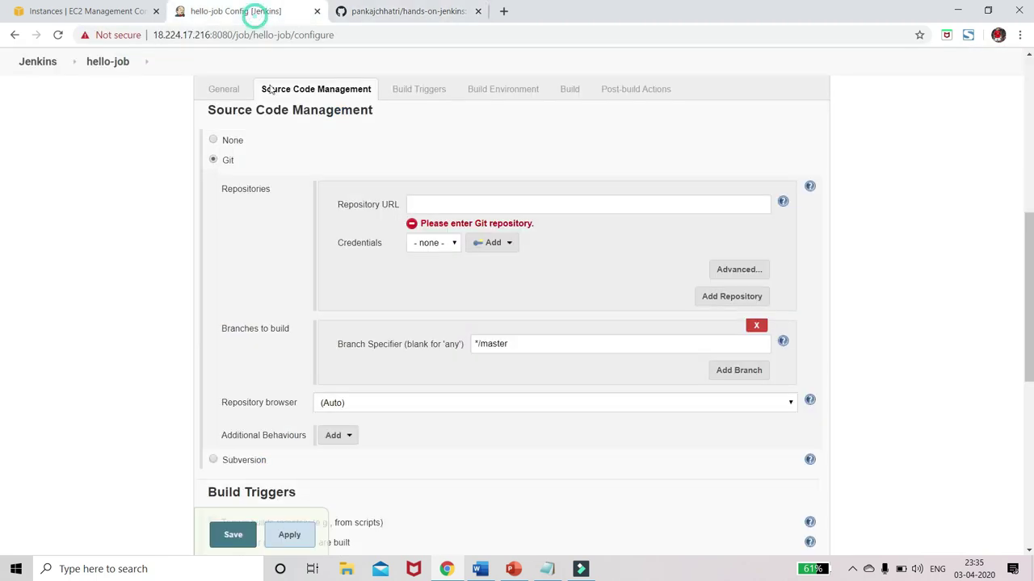
{"action": "left_click", "coordinate": [568, 204]}
{"action": "key", "text": "ctrl+v"}
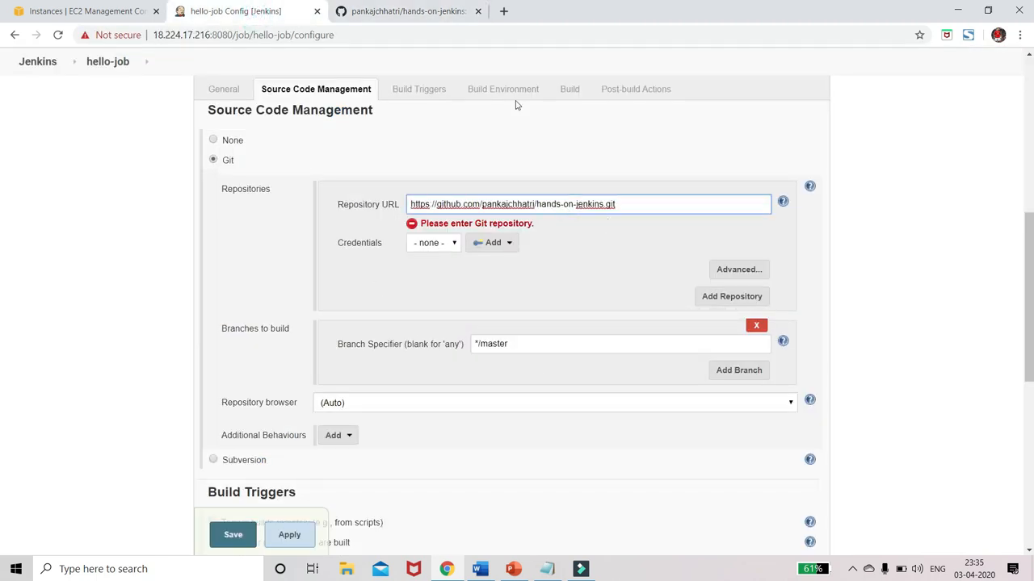
{"action": "left_click", "coordinate": [408, 11]}
{"action": "left_click", "coordinate": [243, 11]}
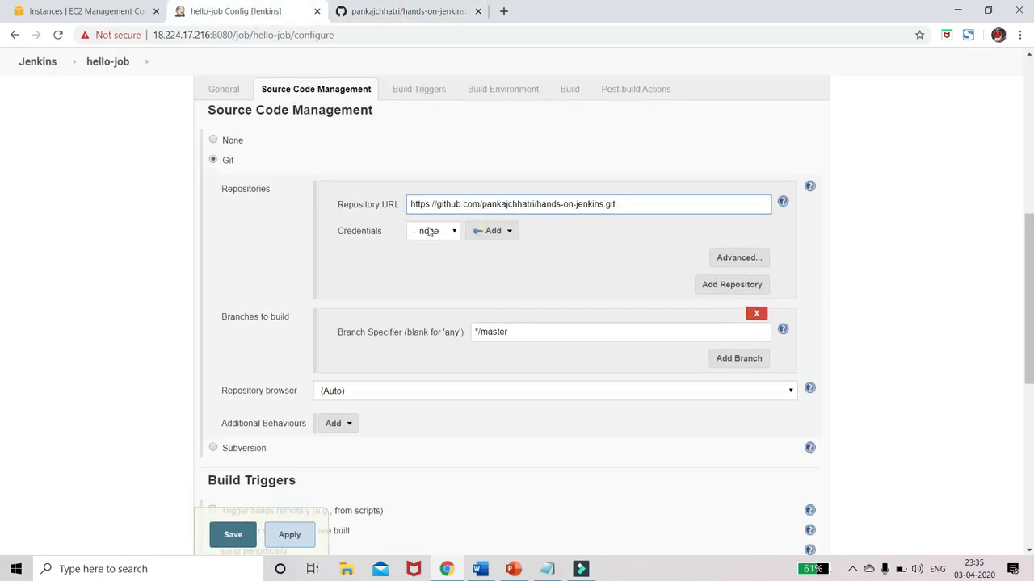
{"action": "left_click", "coordinate": [569, 328]}
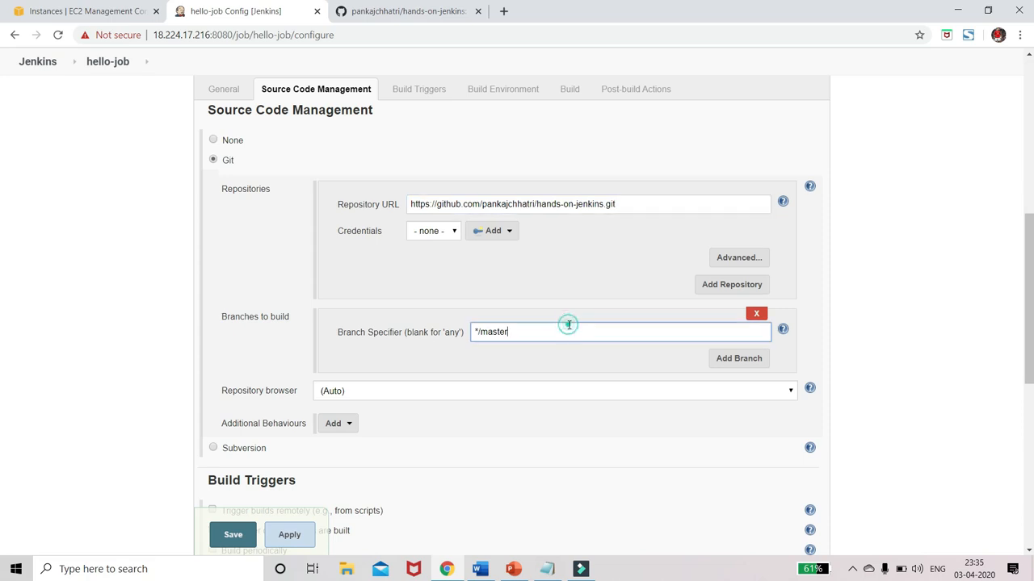
{"action": "left_click", "coordinate": [534, 363]}
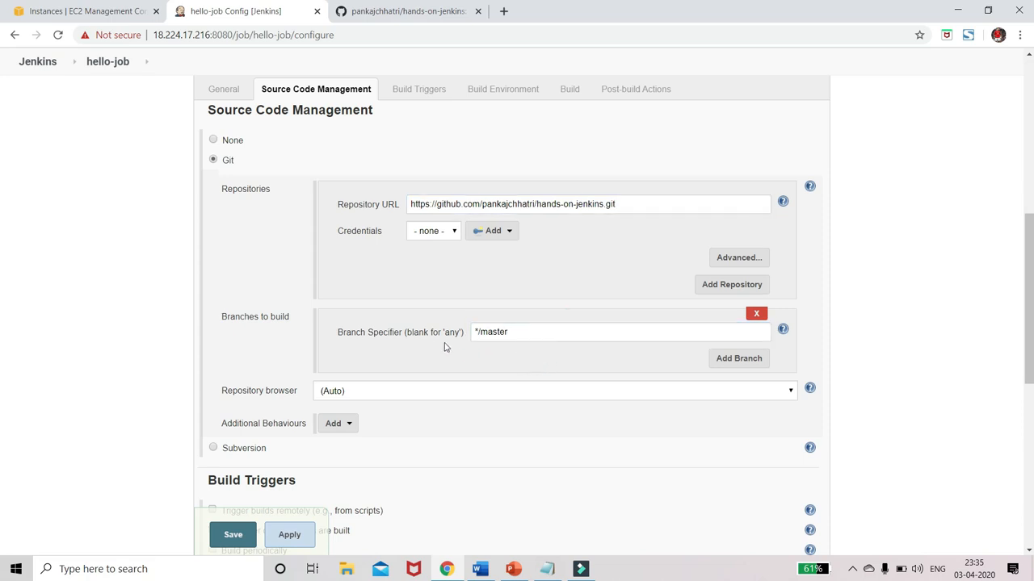
{"action": "scroll", "coordinate": [456, 404], "scroll_direction": "down", "scroll_amount": 3}
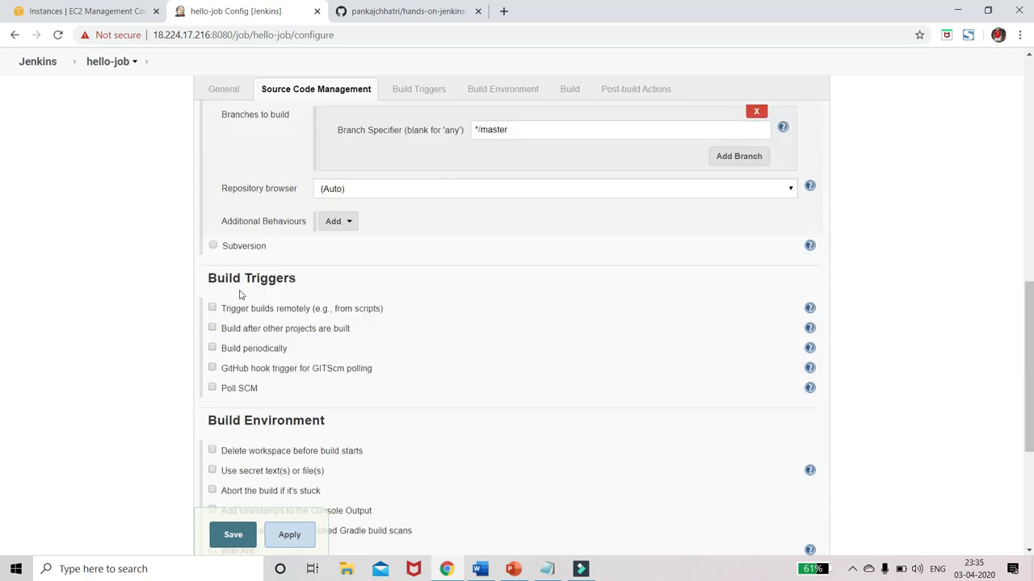
{"action": "left_click", "coordinate": [419, 89]}
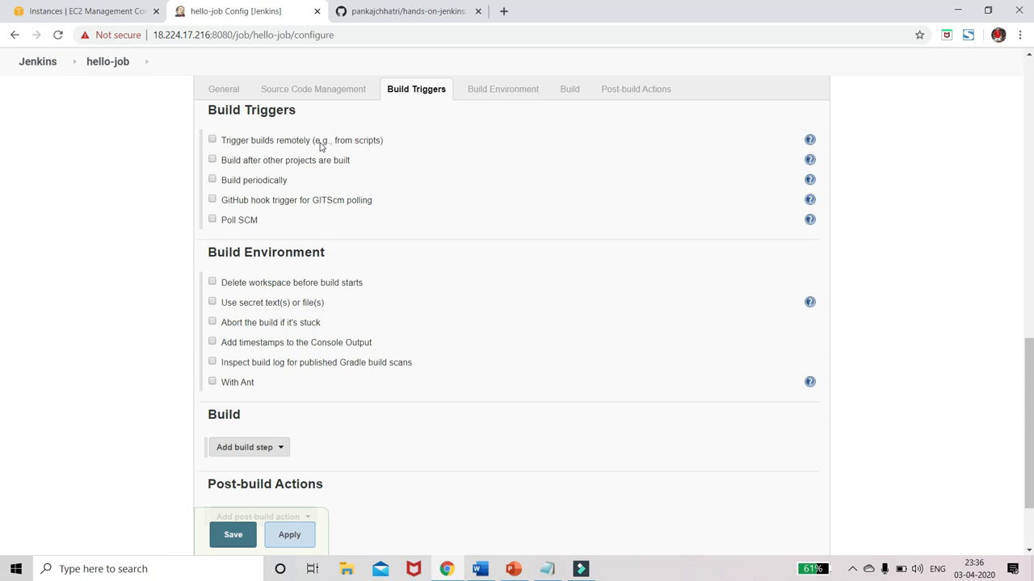
{"action": "left_click", "coordinate": [213, 180]}
{"action": "left_click", "coordinate": [420, 227]}
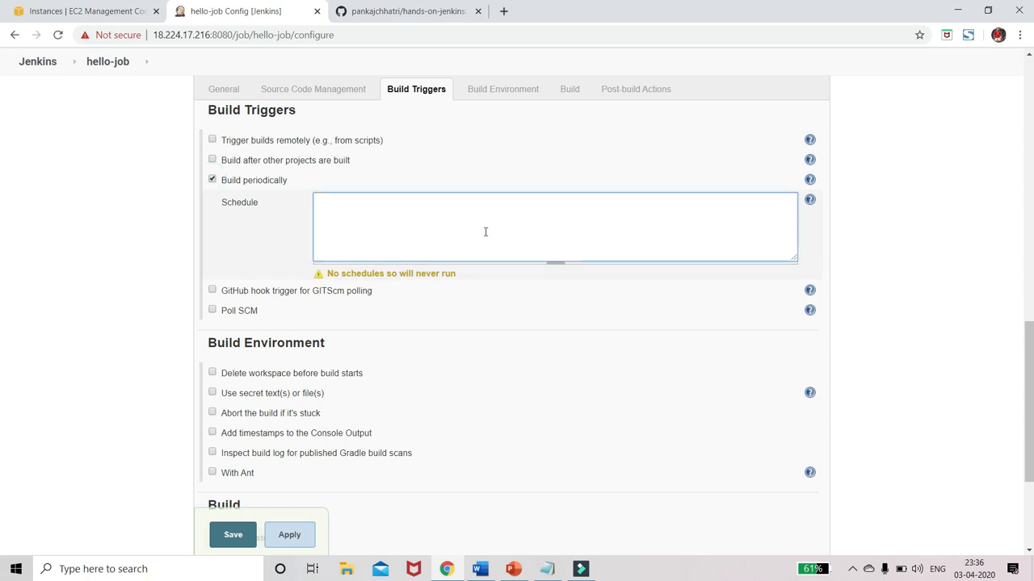
{"action": "left_click", "coordinate": [810, 199]}
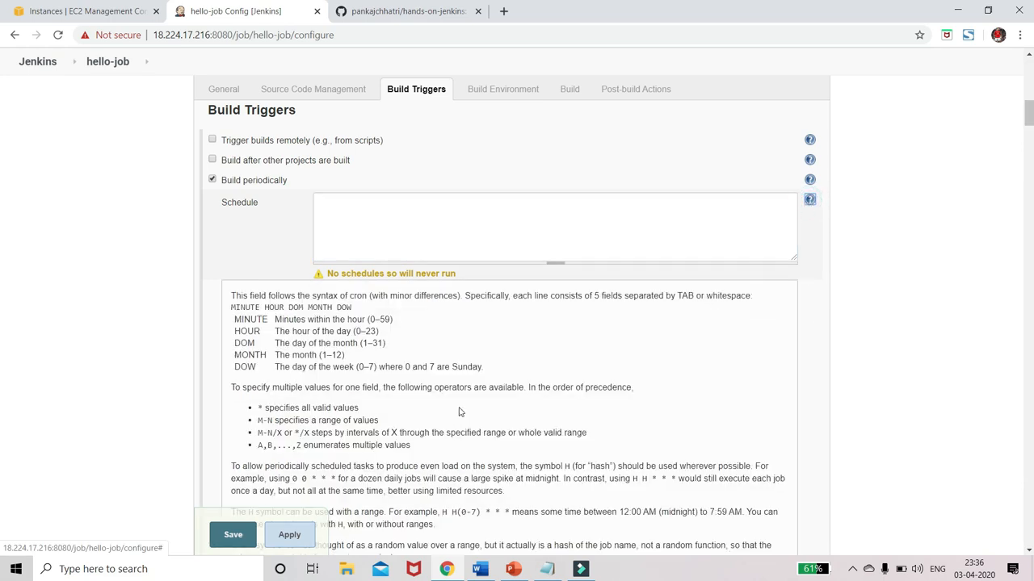
{"action": "scroll", "coordinate": [385, 417], "scroll_direction": "down", "scroll_amount": 1}
{"action": "scroll", "coordinate": [386, 418], "scroll_direction": "down", "scroll_amount": 5}
{"action": "scroll", "coordinate": [386, 418], "scroll_direction": "down", "scroll_amount": 2}
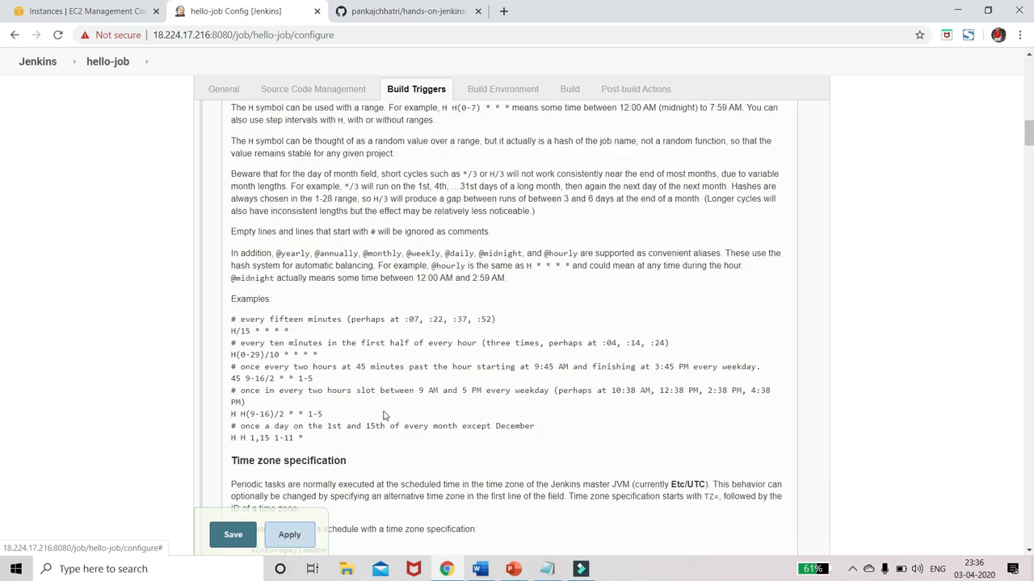
{"action": "left_click_drag", "start_coordinate": [291, 331], "coordinate": [231, 331]}
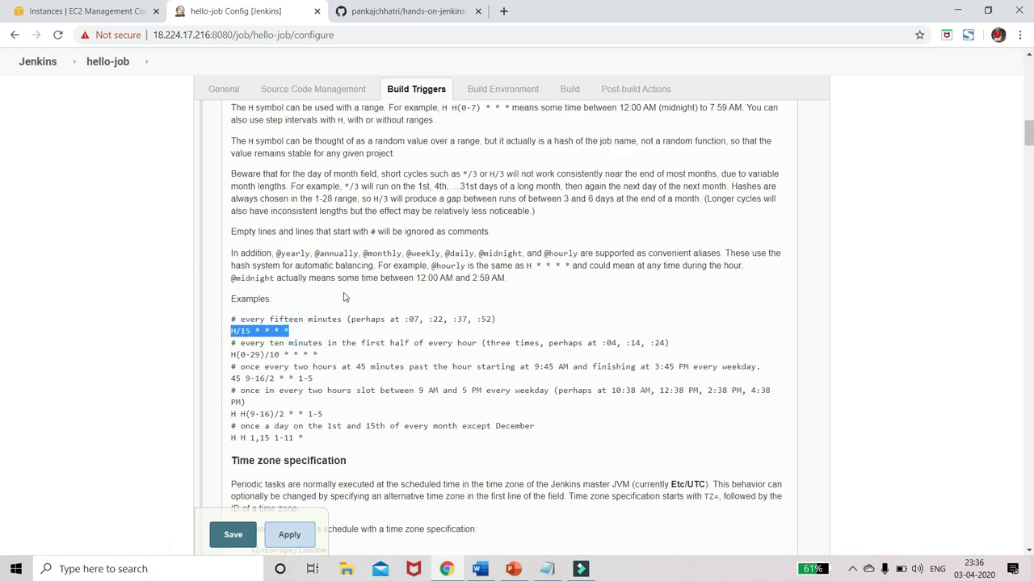
{"action": "scroll", "coordinate": [332, 343], "scroll_direction": "up", "scroll_amount": 5}
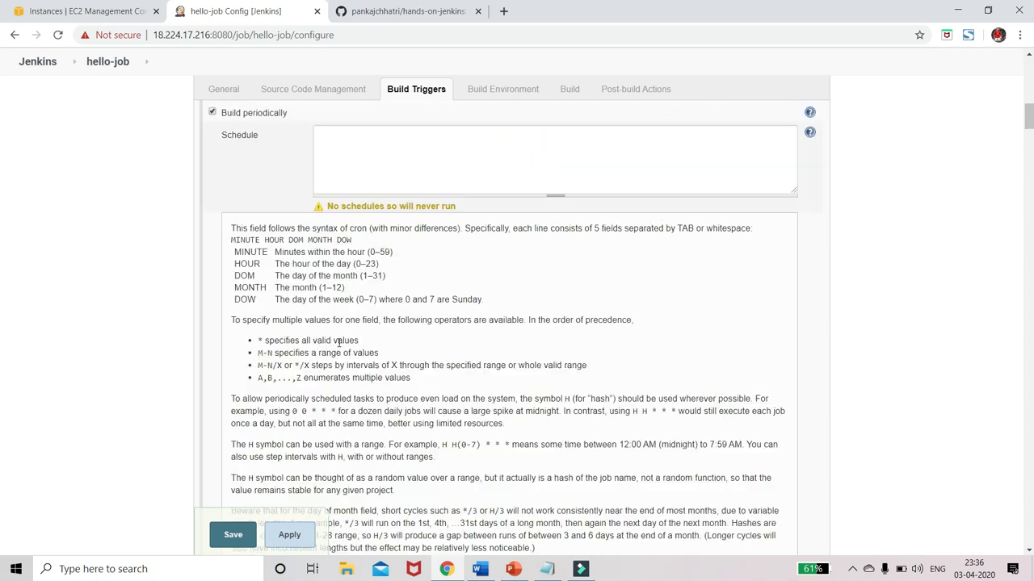
{"action": "scroll", "coordinate": [331, 343], "scroll_direction": "up", "scroll_amount": 3}
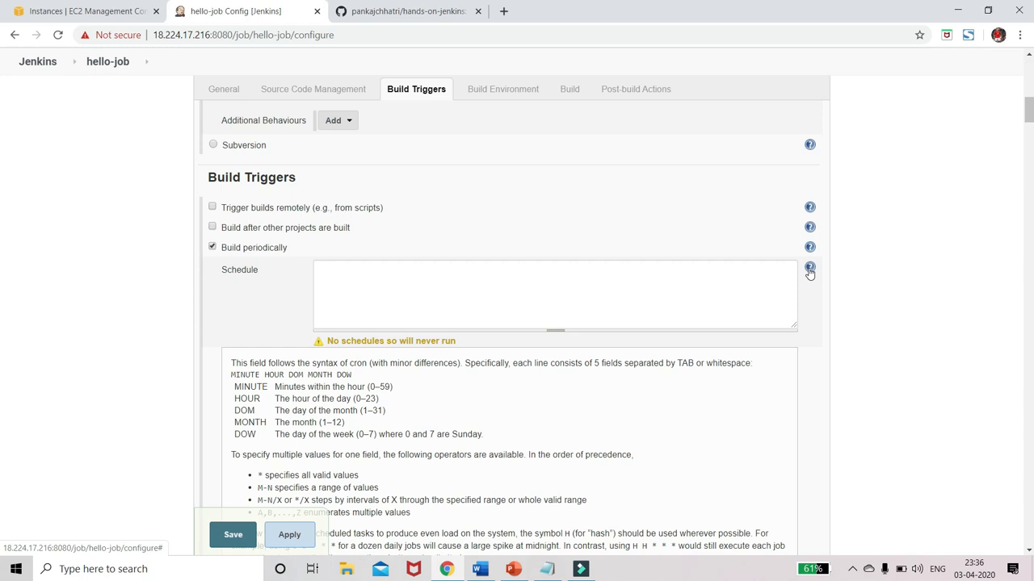
{"action": "left_click", "coordinate": [212, 247]}
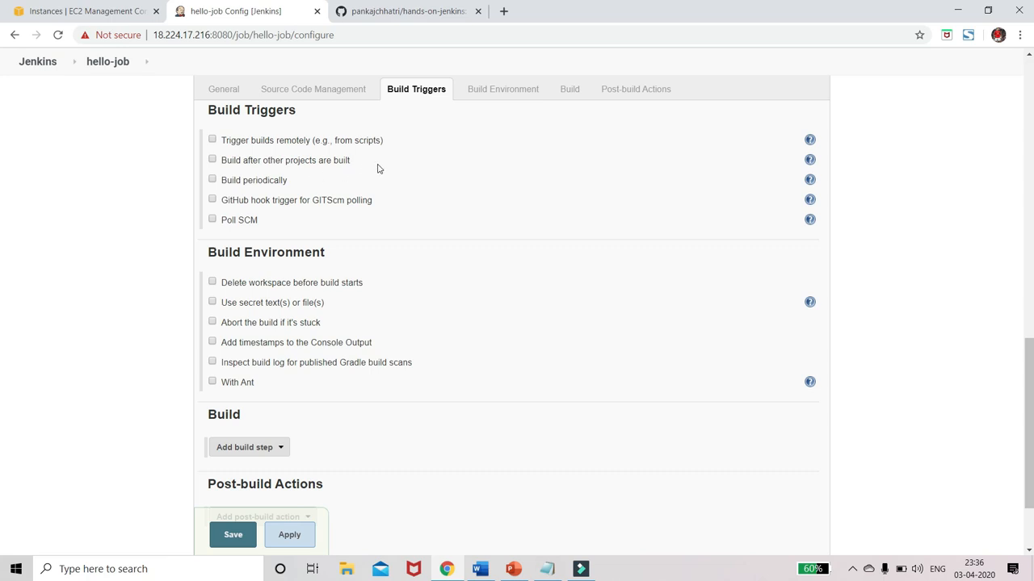
{"action": "scroll", "coordinate": [259, 198], "scroll_direction": "down", "scroll_amount": 1}
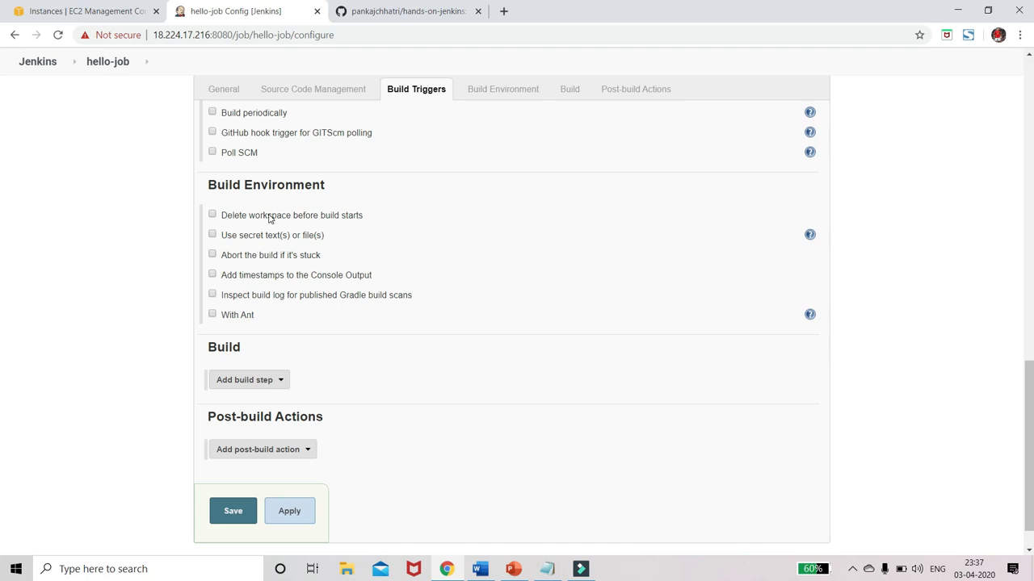
{"action": "scroll", "coordinate": [270, 218], "scroll_direction": "down", "scroll_amount": 1}
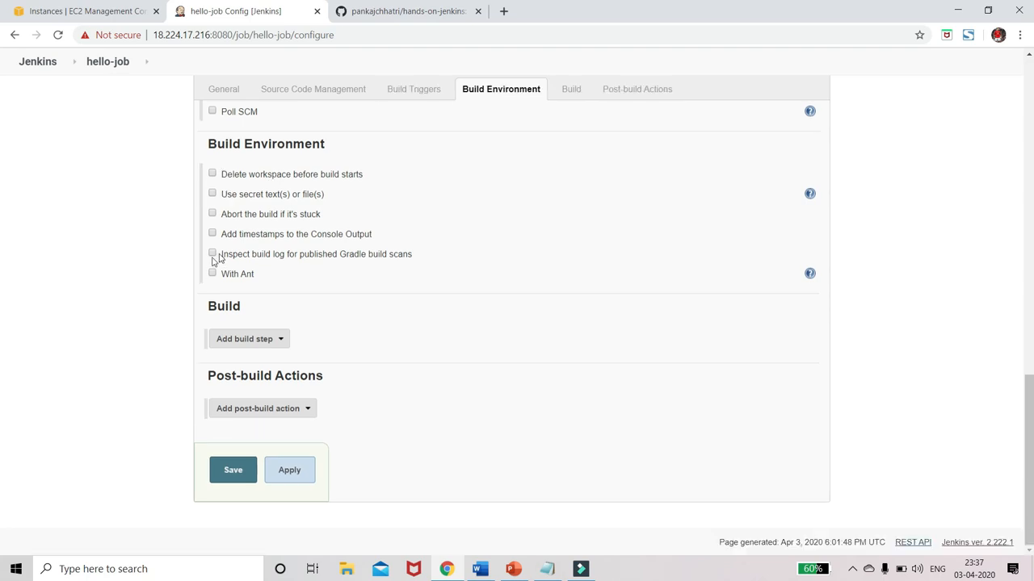
Review the Add build step list without choosing a step type.
{"action": "left_click", "coordinate": [280, 338]}
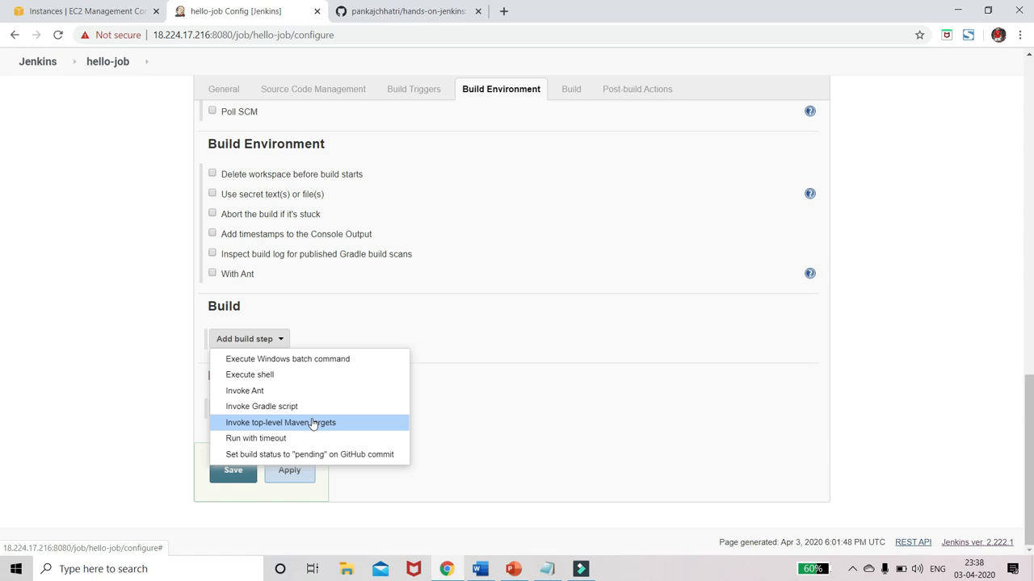
{"action": "left_click", "coordinate": [379, 347]}
Browse section_2/code on GitHub, viewing helloworld.bat and helloworld.sh, and select the section_2/code path.
{"action": "left_click", "coordinate": [408, 10]}
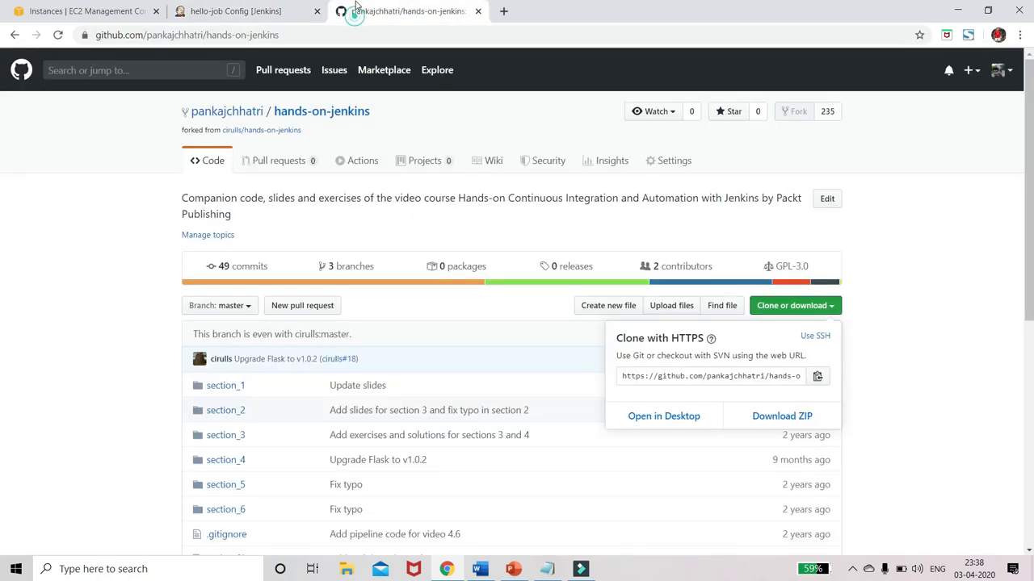
{"action": "scroll", "coordinate": [468, 323], "scroll_direction": "down", "scroll_amount": 2}
{"action": "scroll", "coordinate": [404, 339], "scroll_direction": "down", "scroll_amount": 1}
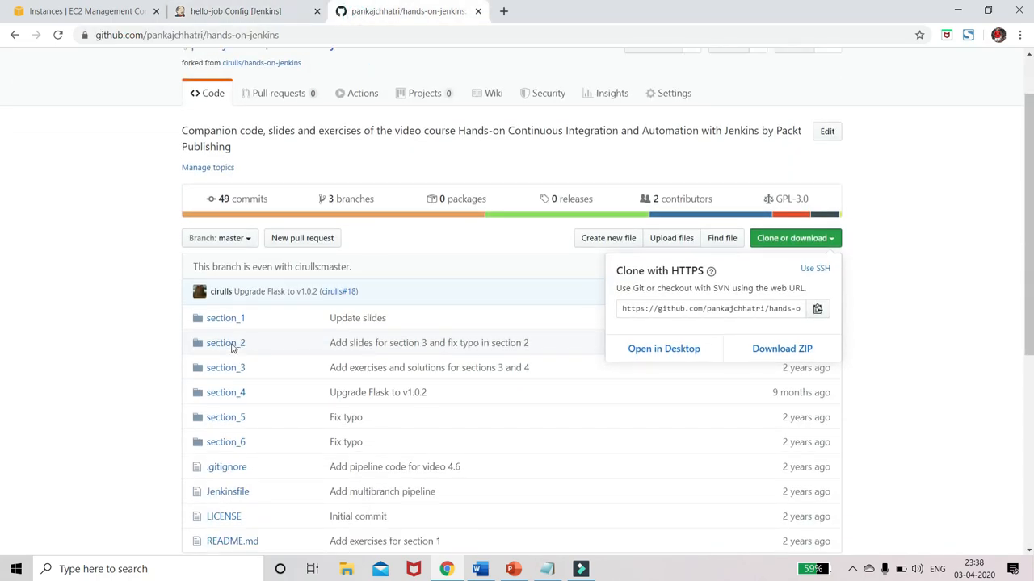
{"action": "left_click", "coordinate": [227, 343]}
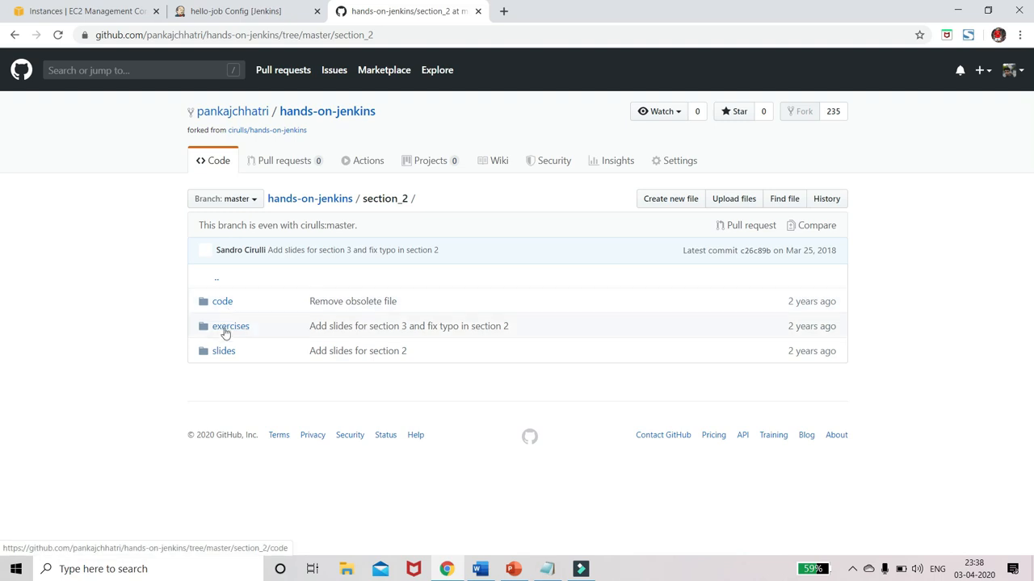
{"action": "left_click", "coordinate": [222, 301]}
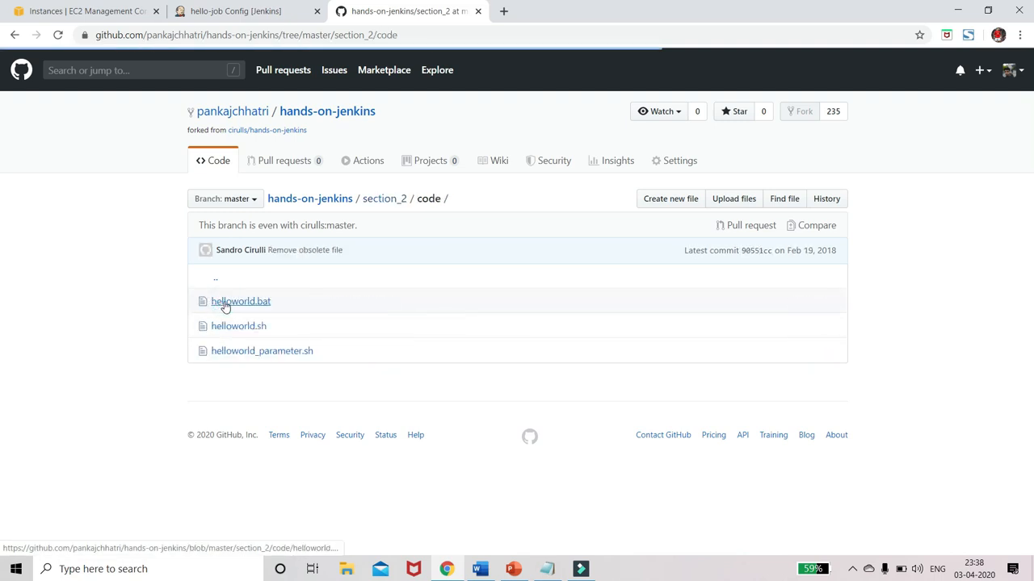
{"action": "left_click", "coordinate": [241, 301]}
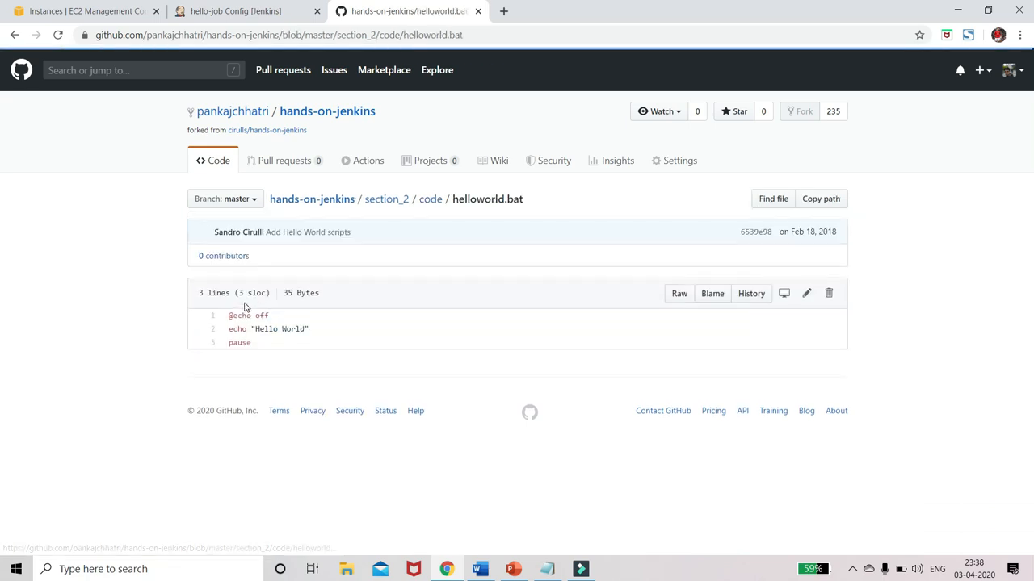
{"action": "left_click", "coordinate": [15, 35]}
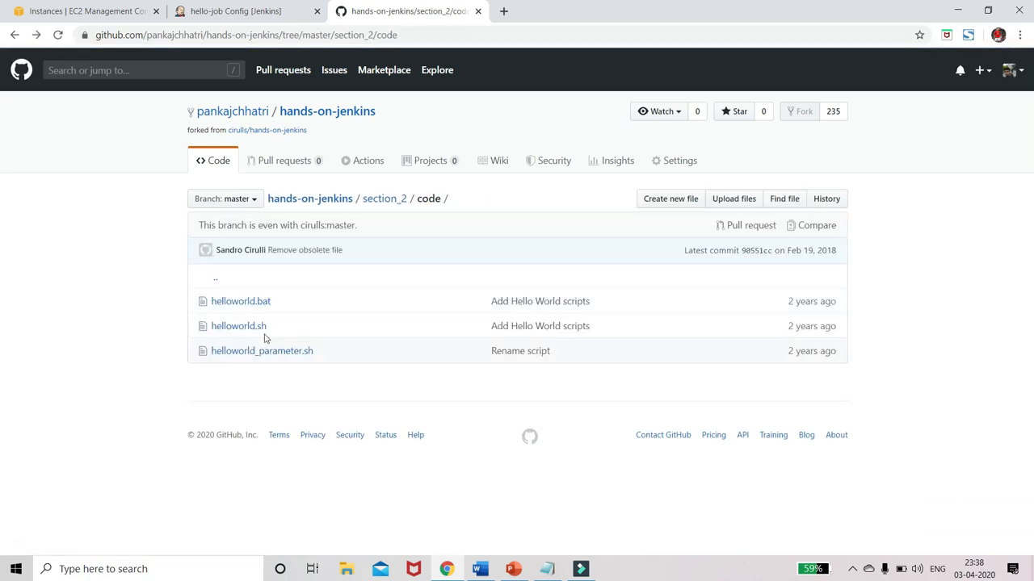
{"action": "left_click", "coordinate": [260, 331]}
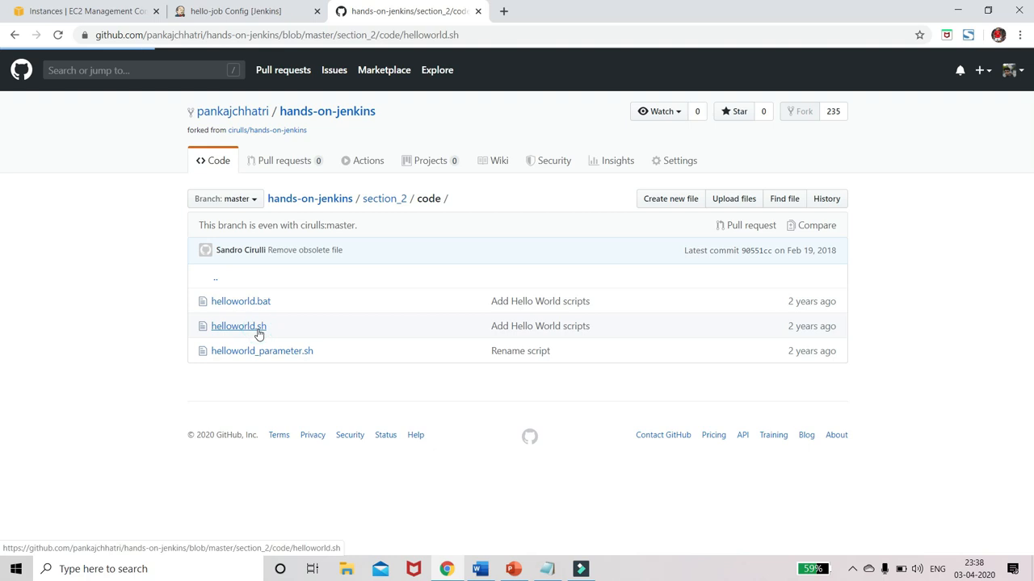
{"action": "key", "text": "alt+Left"}
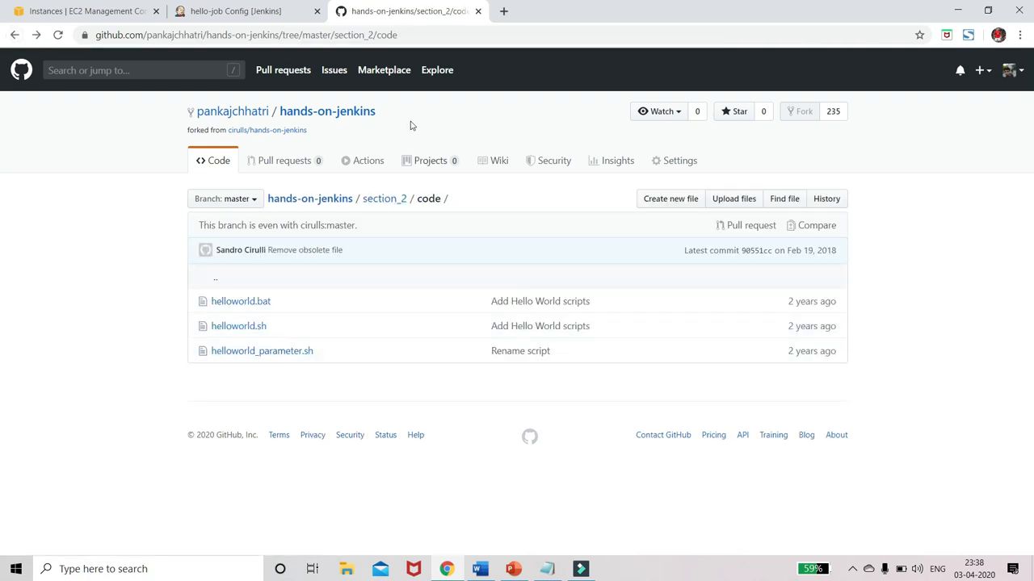
{"action": "left_click_drag", "start_coordinate": [397, 35], "coordinate": [338, 34]}
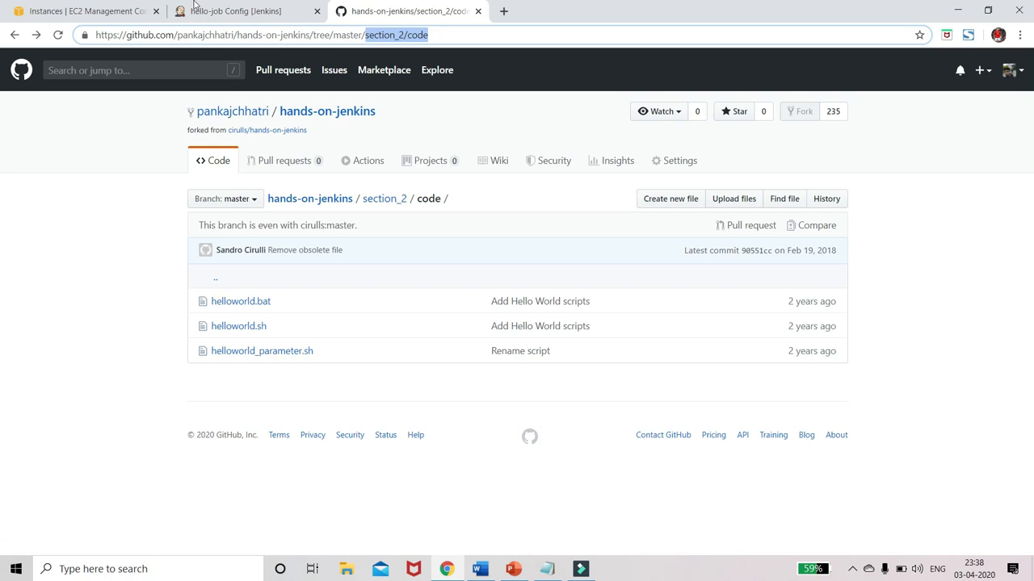
Add an Execute shell build step and enter 'cd section_2/code' as the first command line.
{"action": "left_click", "coordinate": [234, 10]}
{"action": "left_click", "coordinate": [250, 338]}
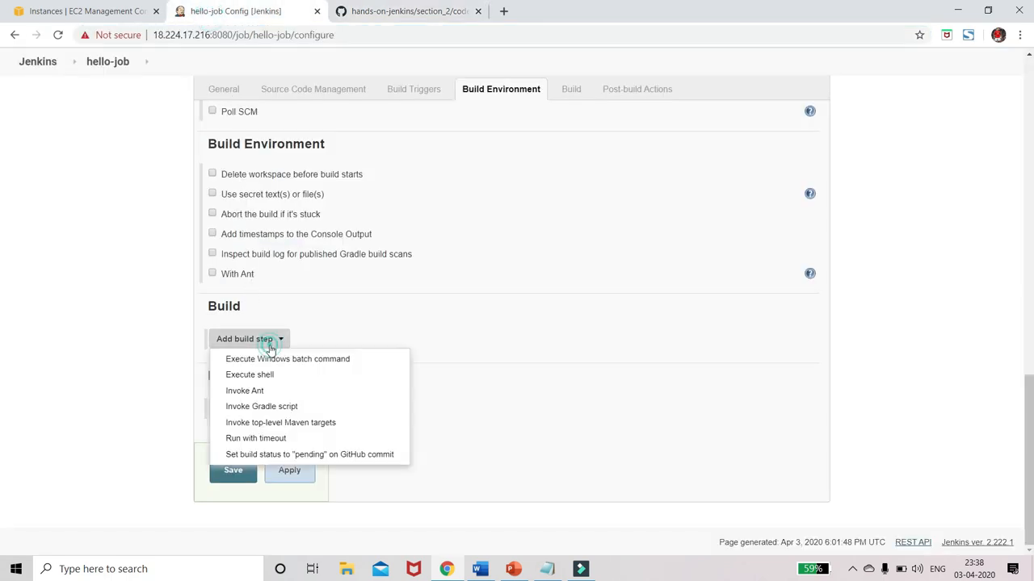
{"action": "left_click", "coordinate": [250, 374]}
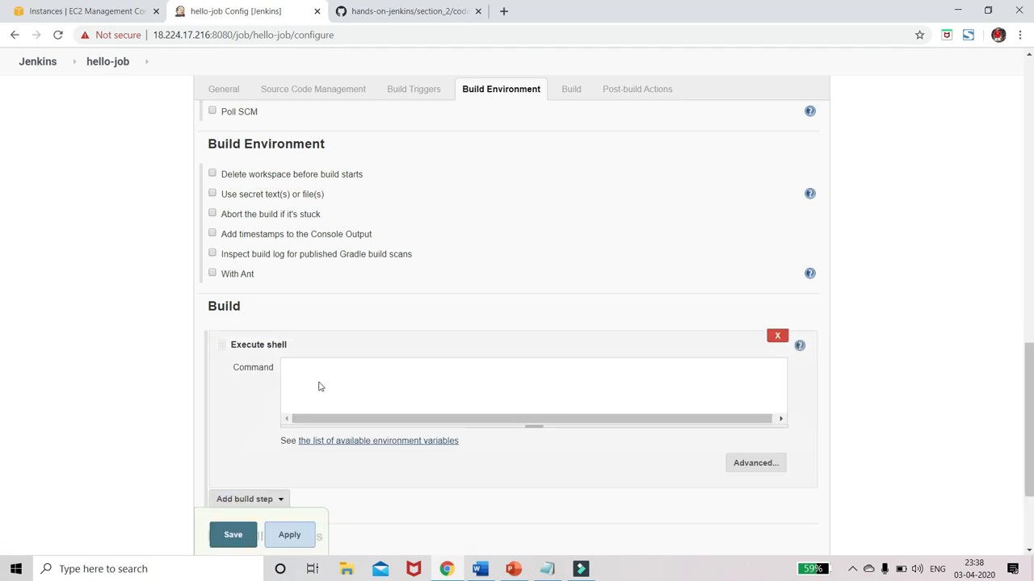
{"action": "left_click", "coordinate": [338, 382]}
{"action": "type", "text": "section_2/code"}
{"action": "left_click", "coordinate": [404, 11]}
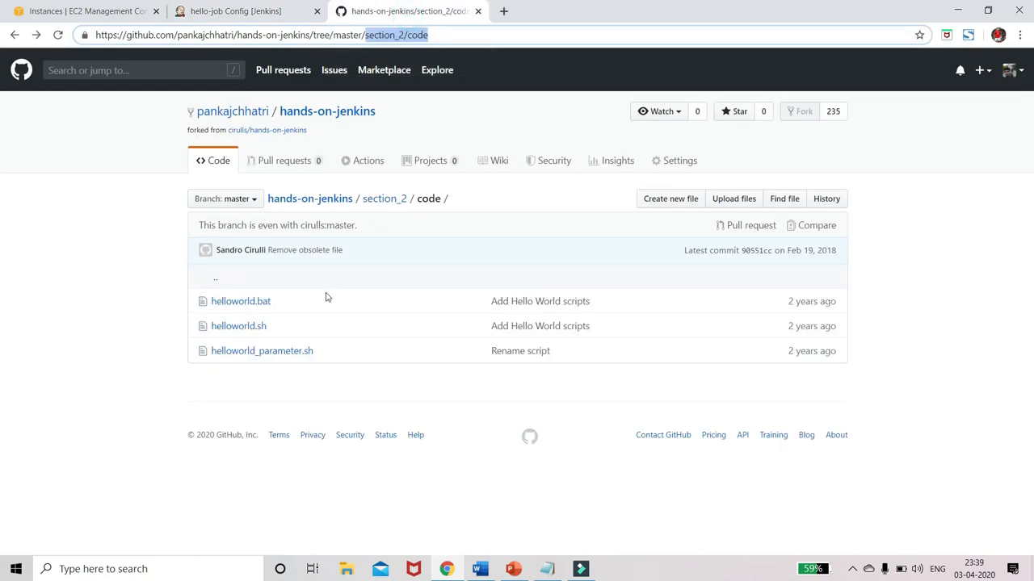
{"action": "left_click", "coordinate": [241, 301]}
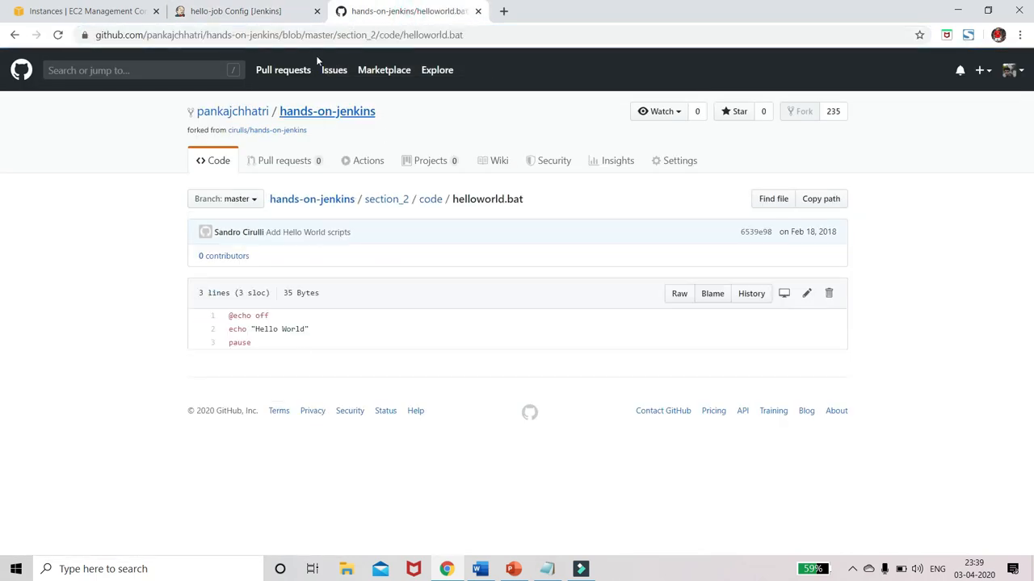
{"action": "left_click", "coordinate": [234, 11]}
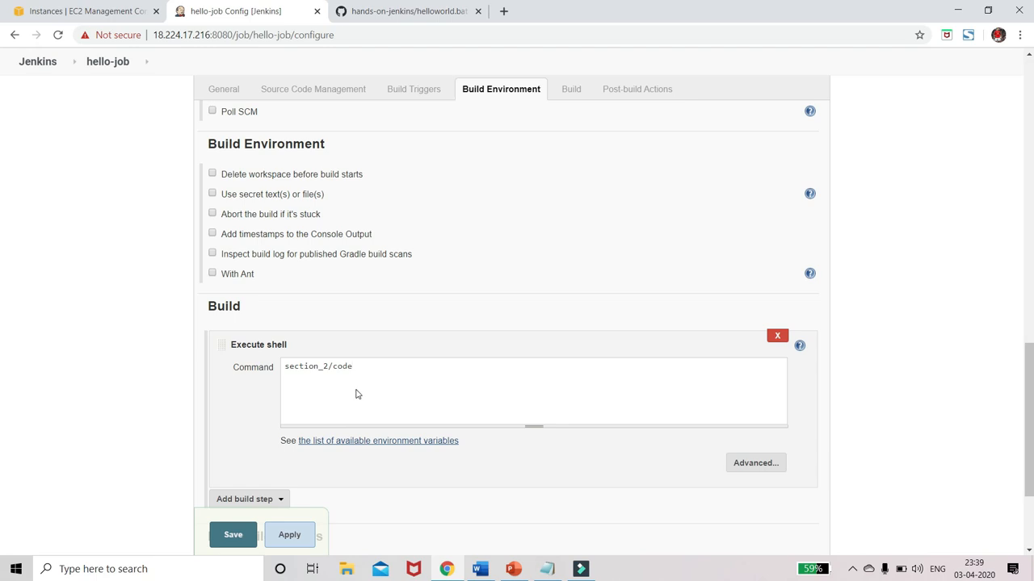
{"action": "type", "text": "cd"}
Add the second command line './helloworld.sh', checking the script name on GitHub.
{"action": "left_click", "coordinate": [417, 367]}
{"action": "key", "text": "Return"}
{"action": "type", "text": "."}
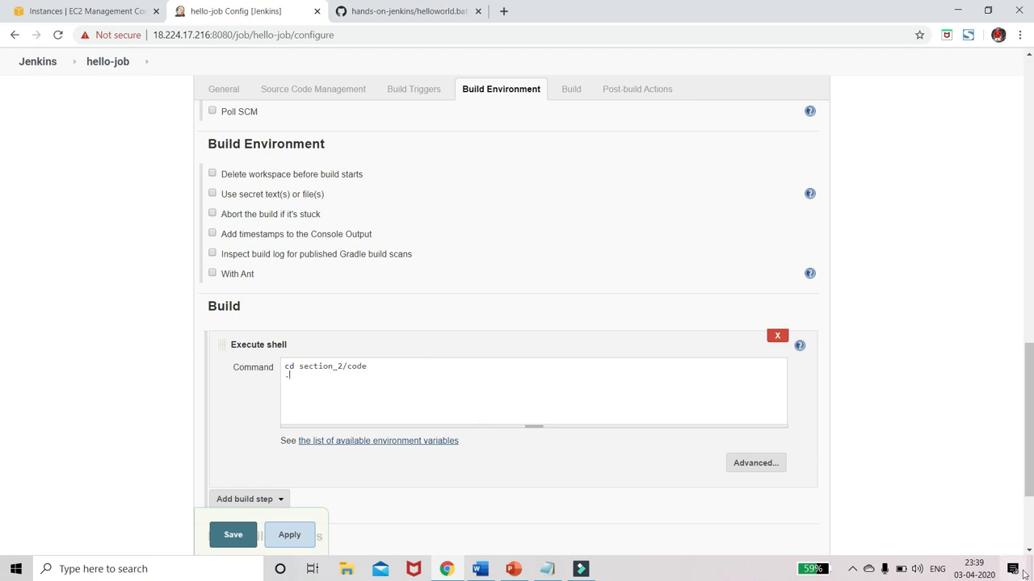
{"action": "type", "text": "/"}
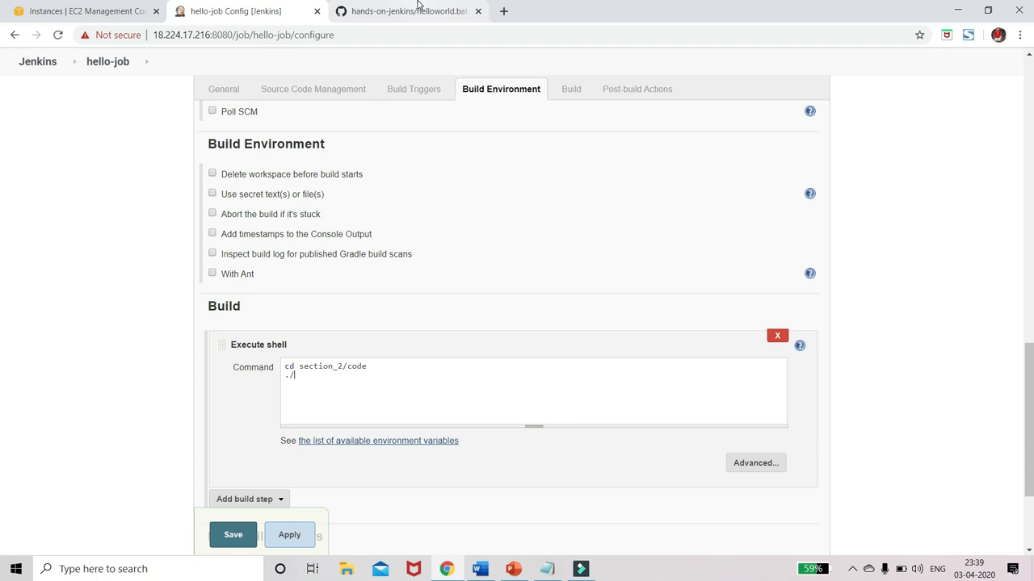
{"action": "left_click", "coordinate": [417, 11]}
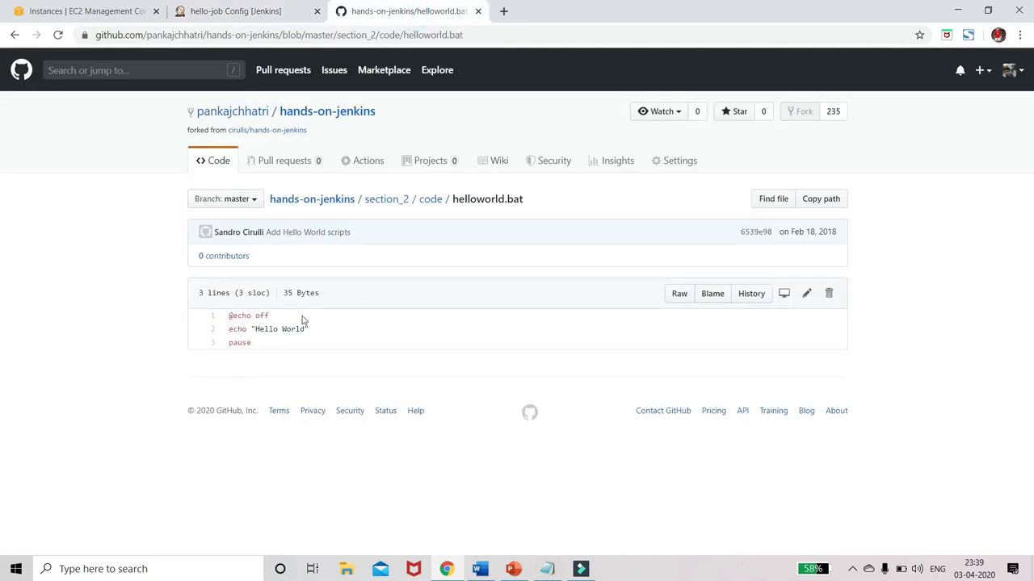
{"action": "left_click_drag", "start_coordinate": [527, 198], "coordinate": [452, 199]}
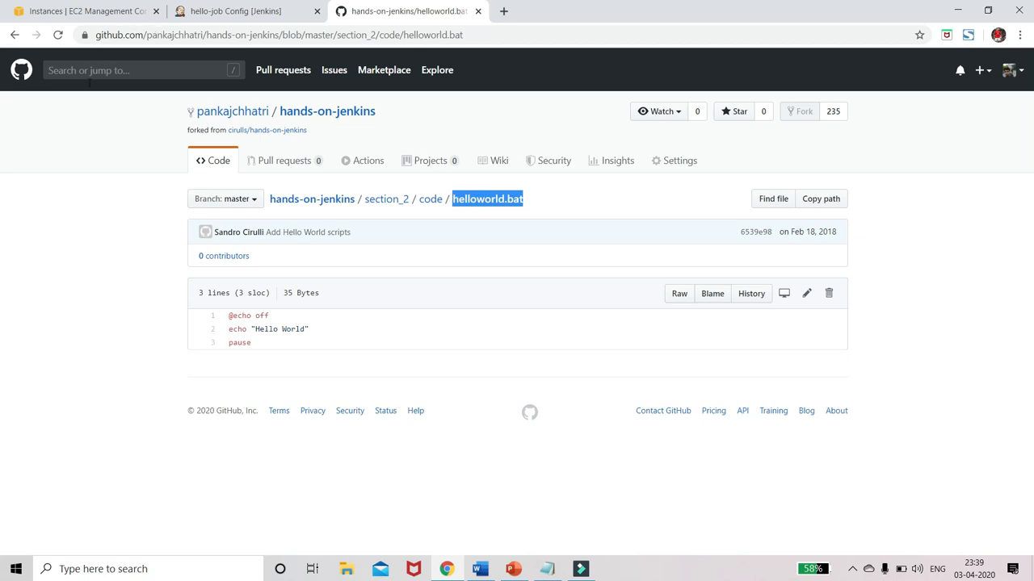
{"action": "left_click", "coordinate": [13, 35]}
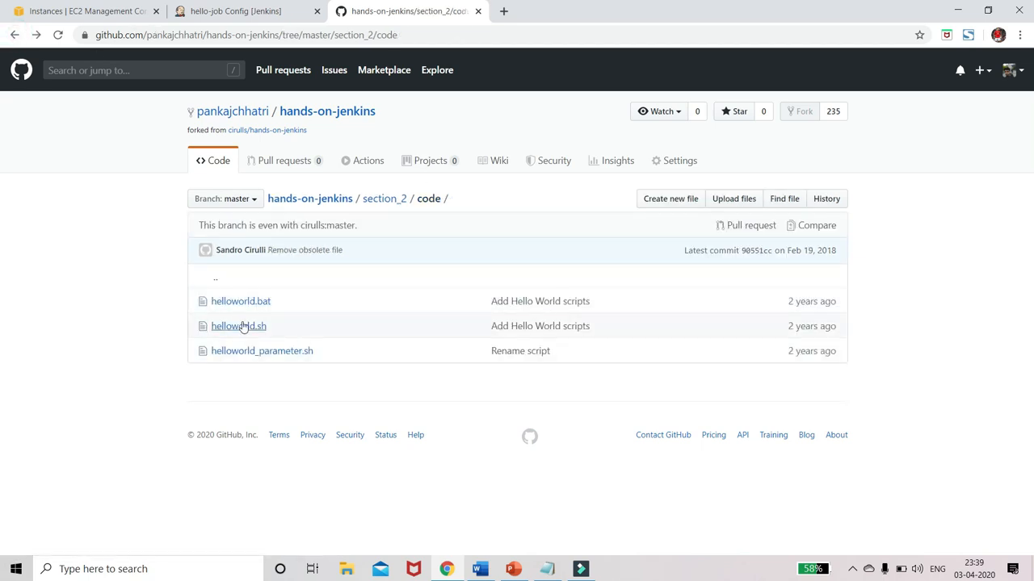
{"action": "left_click", "coordinate": [234, 11]}
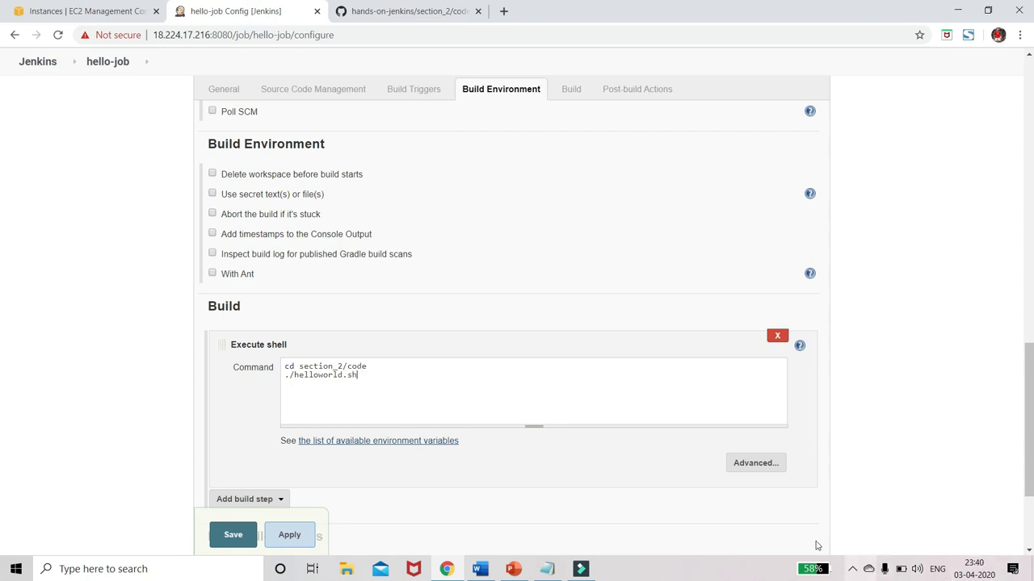
{"action": "scroll", "coordinate": [530, 303], "scroll_direction": "down", "scroll_amount": 3}
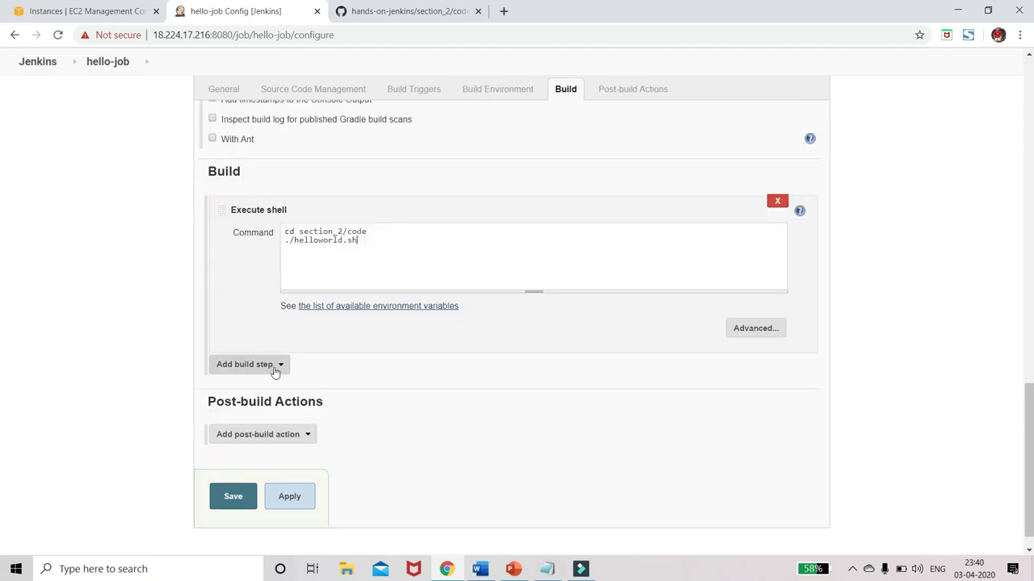
{"action": "left_click", "coordinate": [249, 364]}
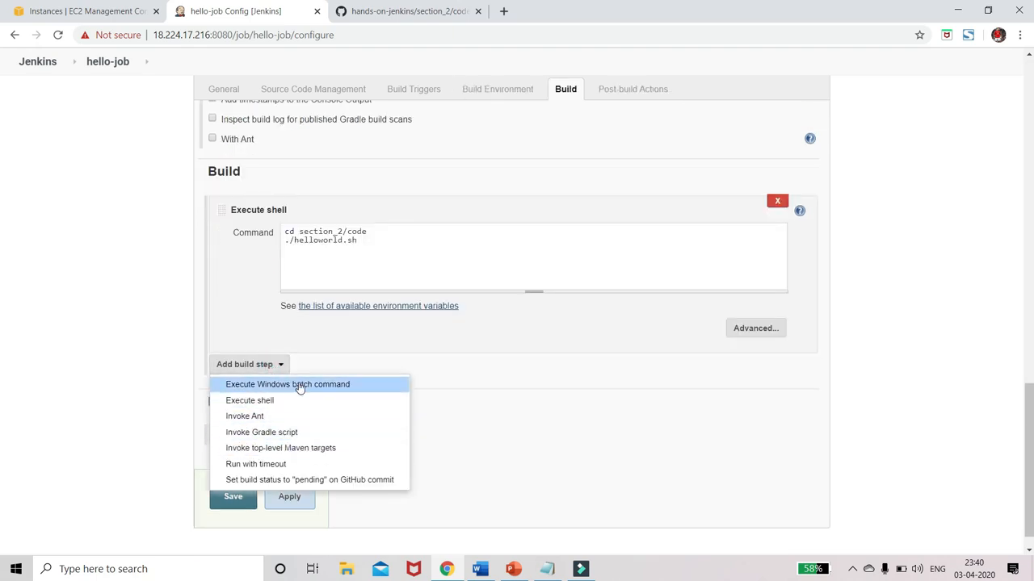
{"action": "left_click", "coordinate": [287, 384]}
{"action": "left_click", "coordinate": [344, 391]}
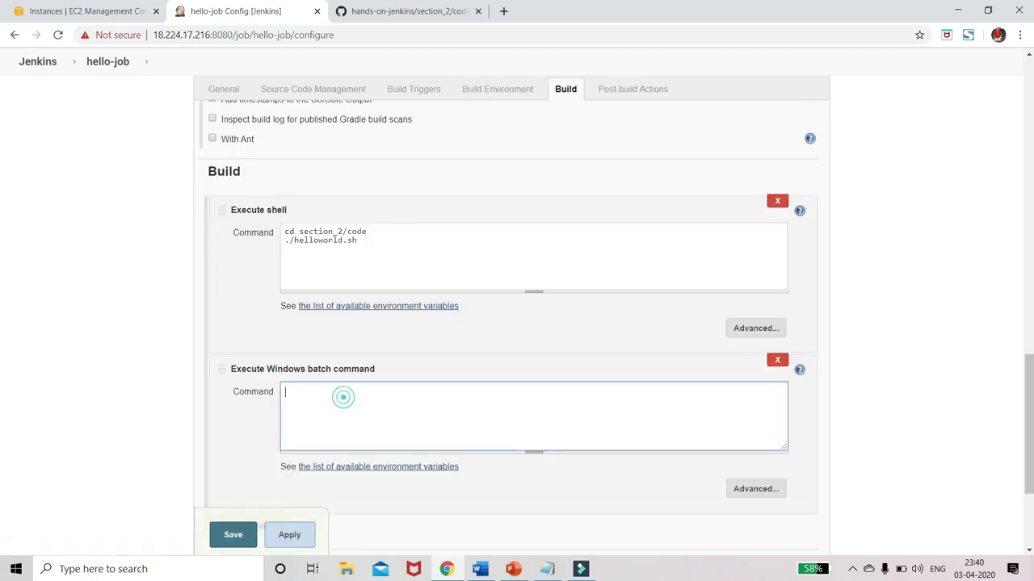
{"action": "type", "text": "cd sec"}
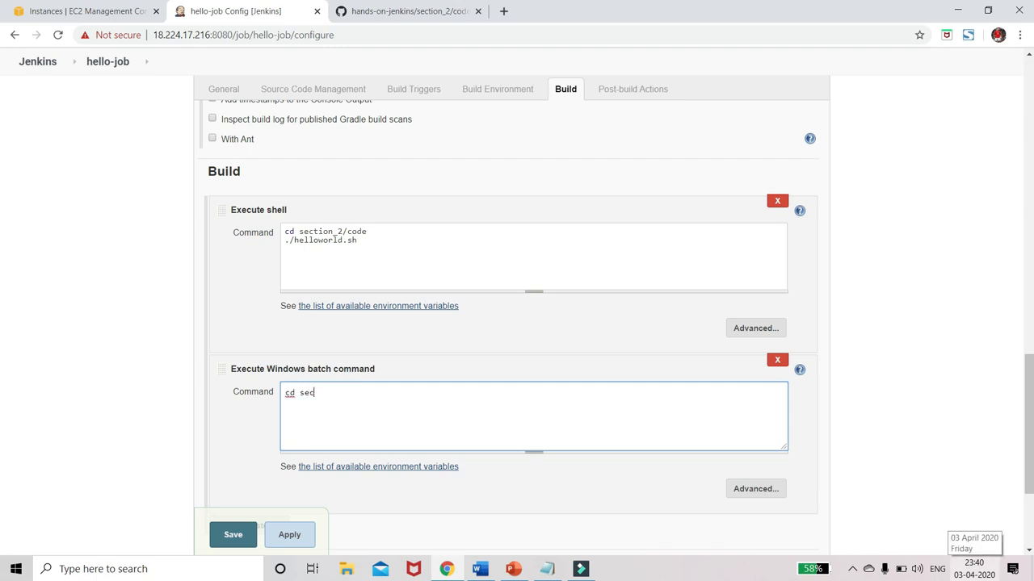
{"action": "type", "text": "tion_2\\code"}
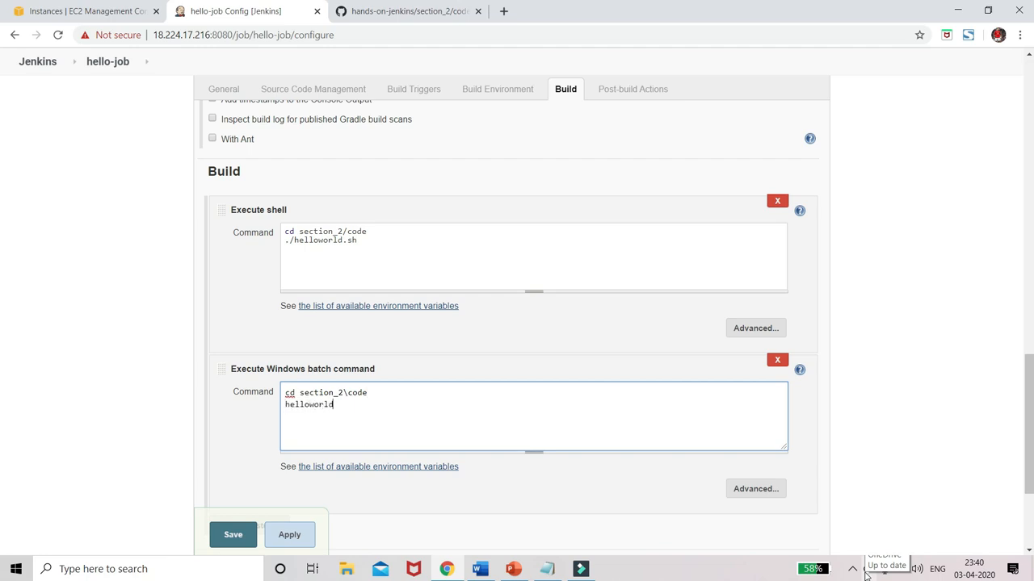
{"action": "type", "text": "t"}
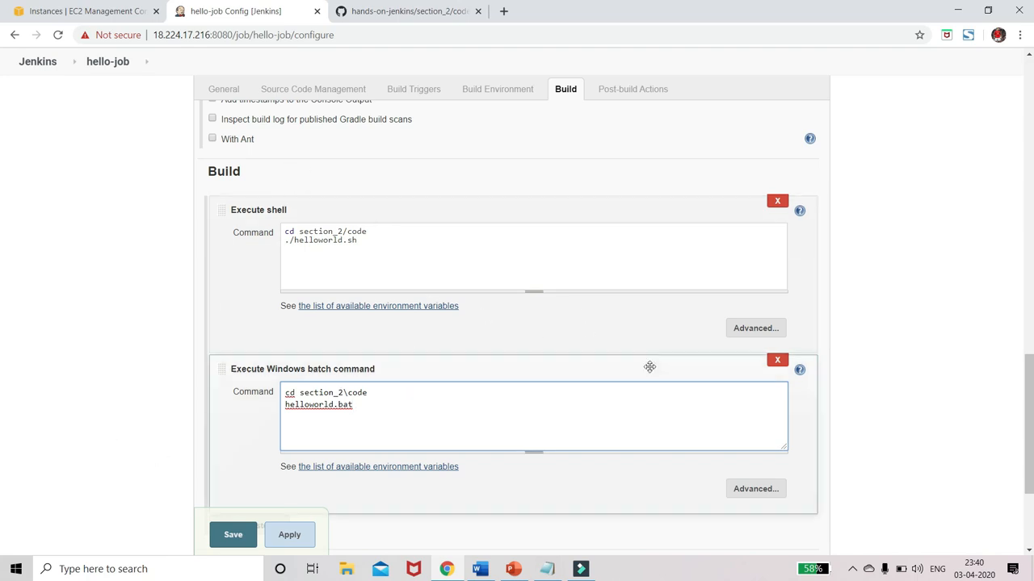
{"action": "left_click", "coordinate": [777, 360]}
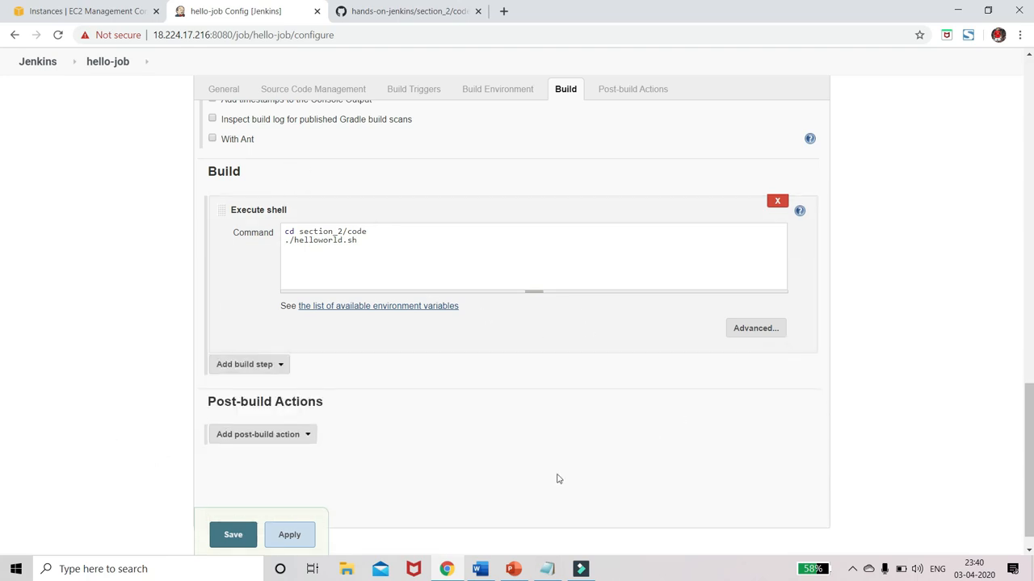
Leave post-build actions empty and save the hello-job configuration, landing on the Hello job project page.
{"action": "left_click", "coordinate": [310, 435]}
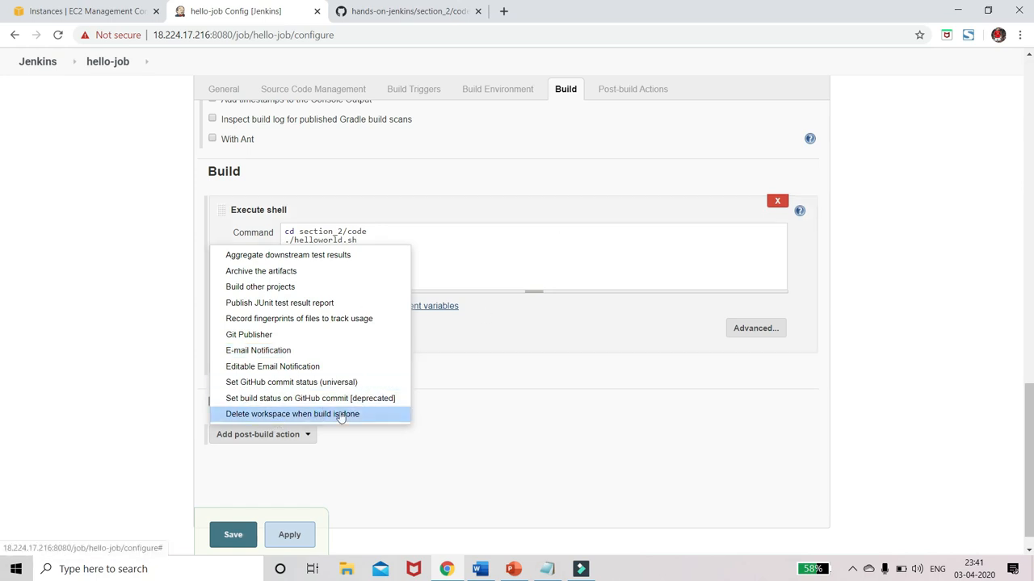
{"action": "left_click", "coordinate": [436, 421]}
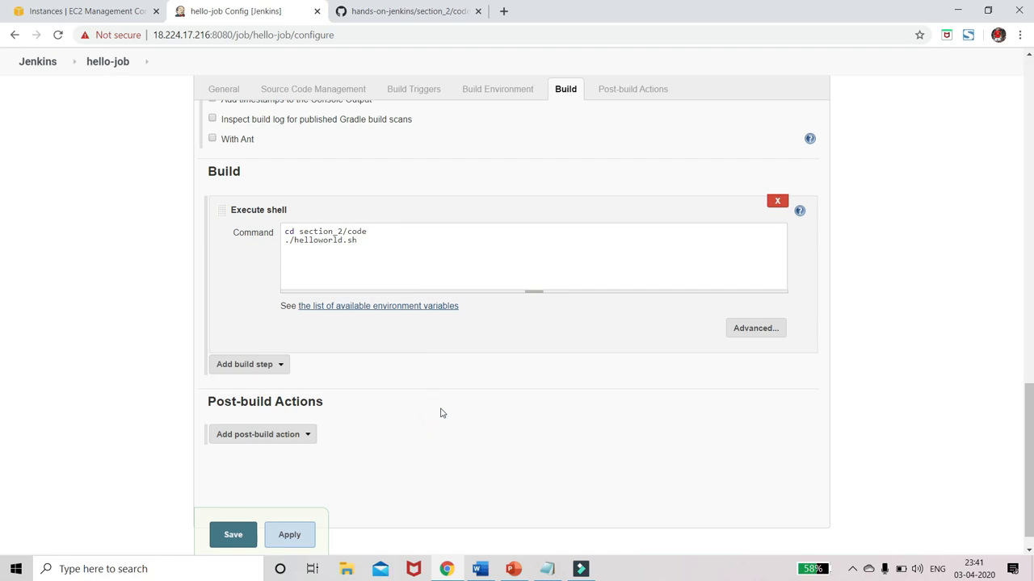
{"action": "scroll", "coordinate": [439, 413], "scroll_direction": "down", "scroll_amount": 1}
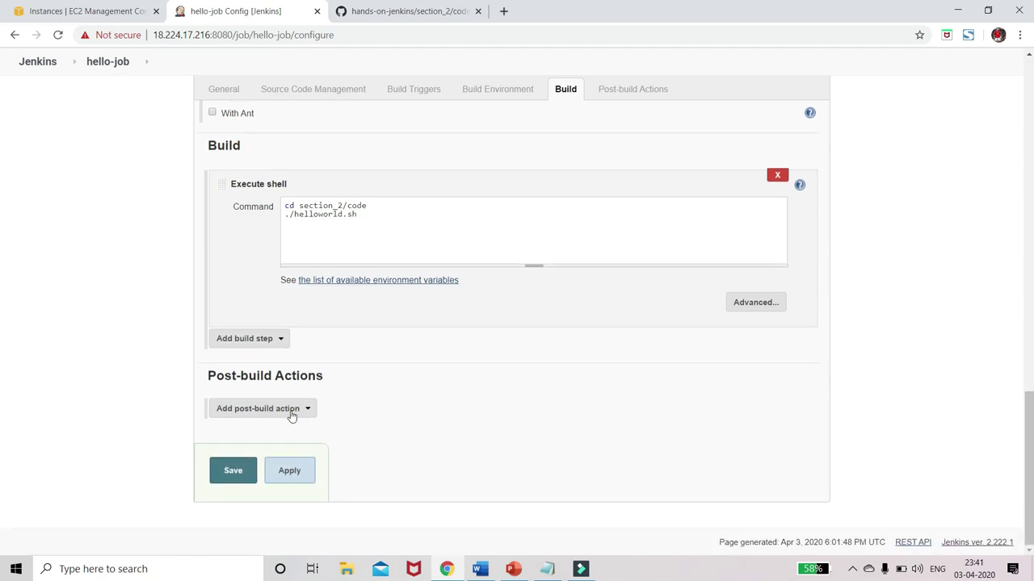
{"action": "left_click", "coordinate": [235, 479]}
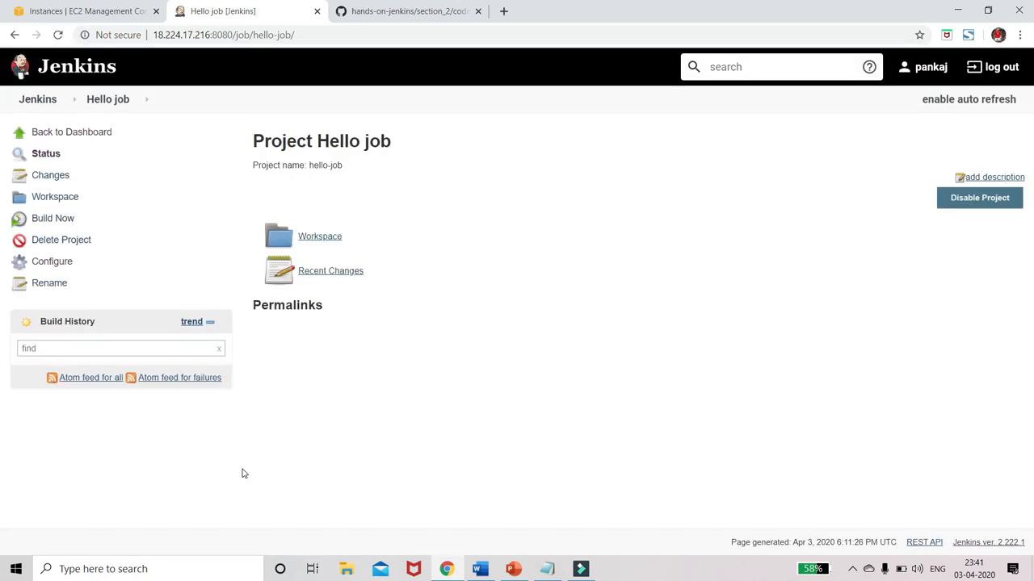
{"action": "mouse_move", "coordinate": [107, 100]}
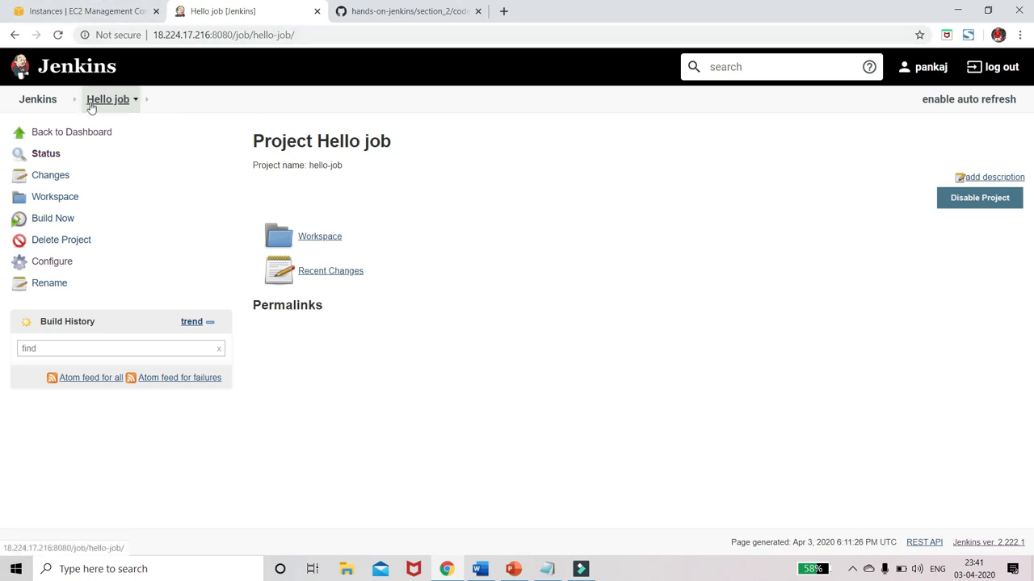
Start a build of Hello job from the dashboard and view build #1's page.
{"action": "left_click", "coordinate": [37, 99]}
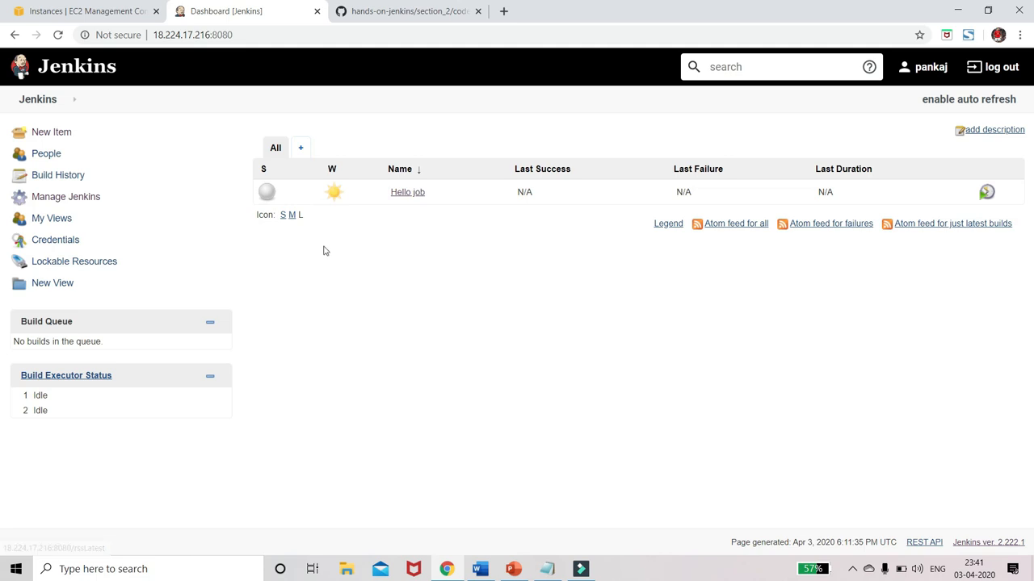
{"action": "left_click", "coordinate": [407, 192]}
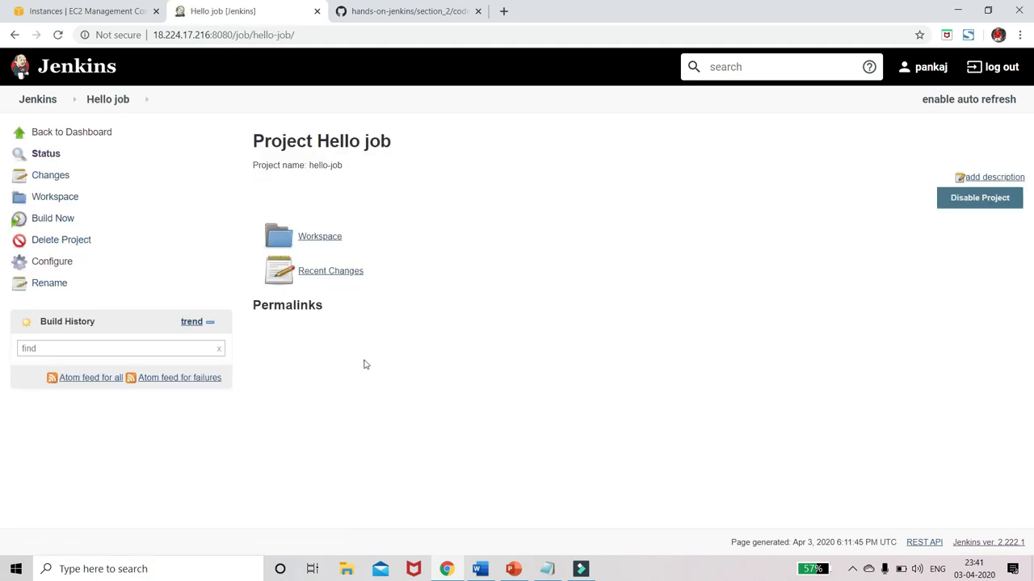
{"action": "left_click", "coordinate": [37, 222]}
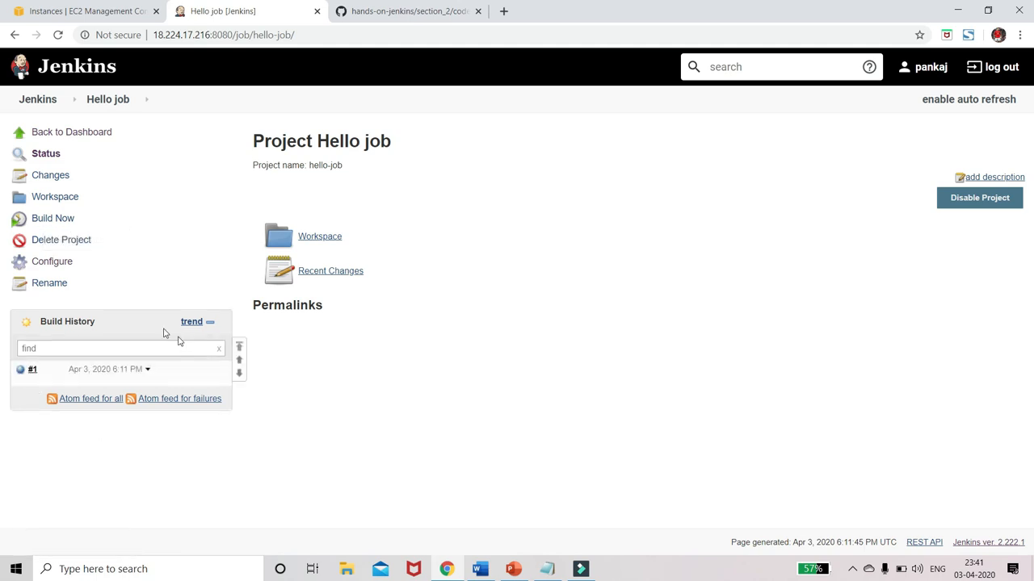
{"action": "left_click", "coordinate": [32, 370]}
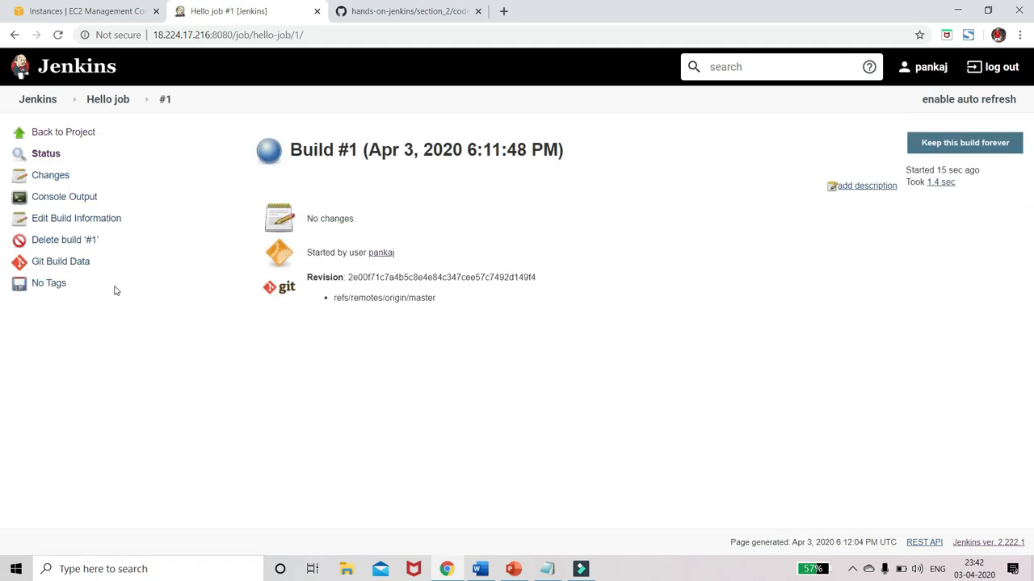
Check the console output shows Hello World and SUCCESS, then head back to the dashboard.
{"action": "left_click", "coordinate": [53, 197]}
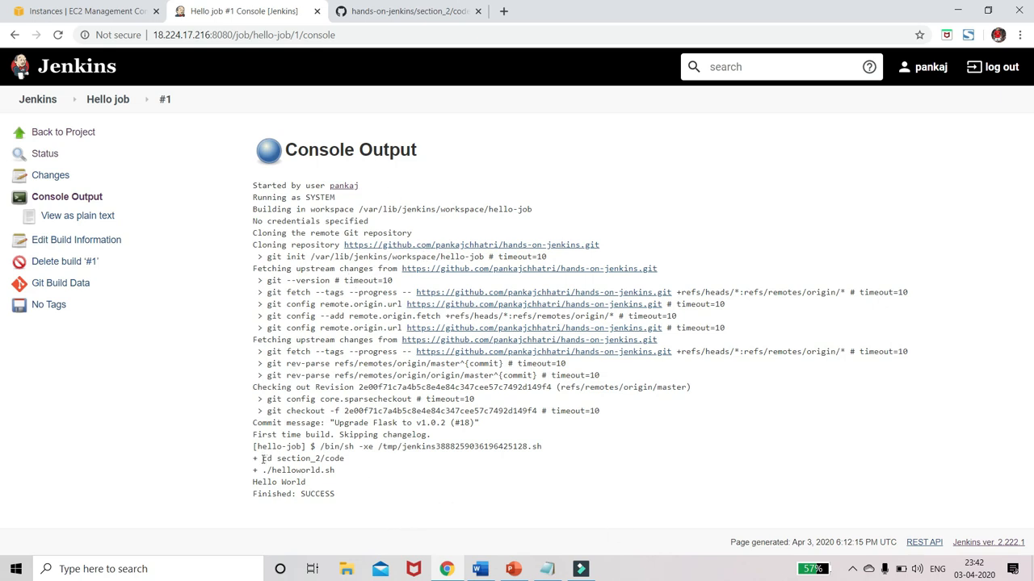
{"action": "mouse_move", "coordinate": [256, 457]}
{"action": "left_mouse_down"}
{"action": "mouse_move", "coordinate": [352, 472]}
{"action": "mouse_move", "coordinate": [252, 483]}
{"action": "left_mouse_up"}
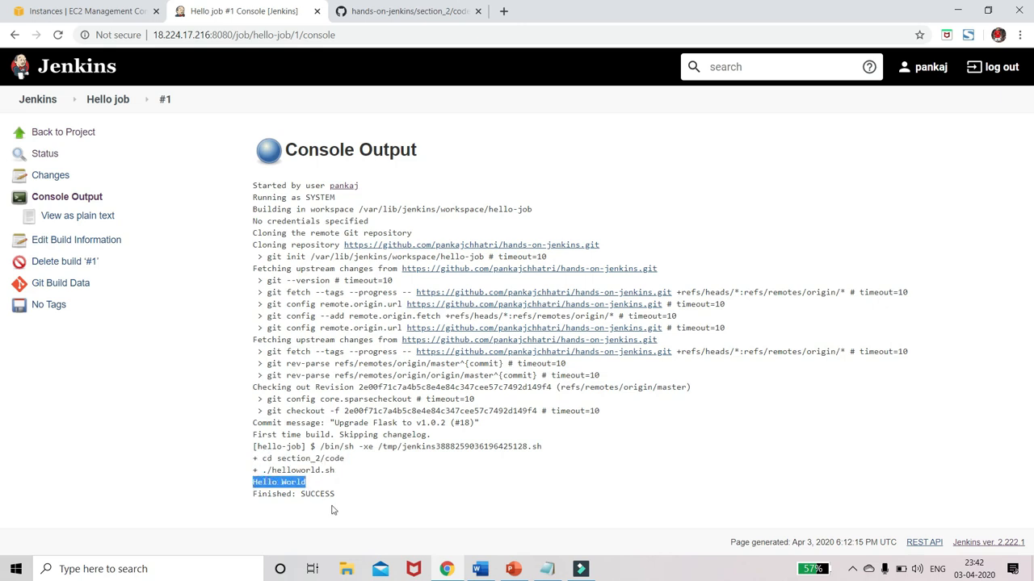
{"action": "left_click", "coordinate": [37, 99]}
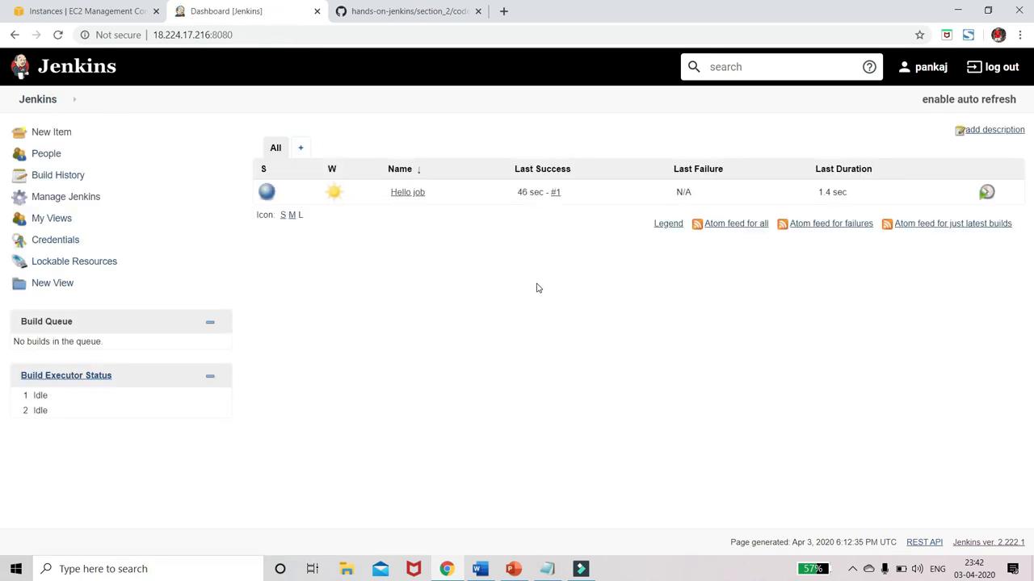
{"action": "left_click", "coordinate": [404, 10]}
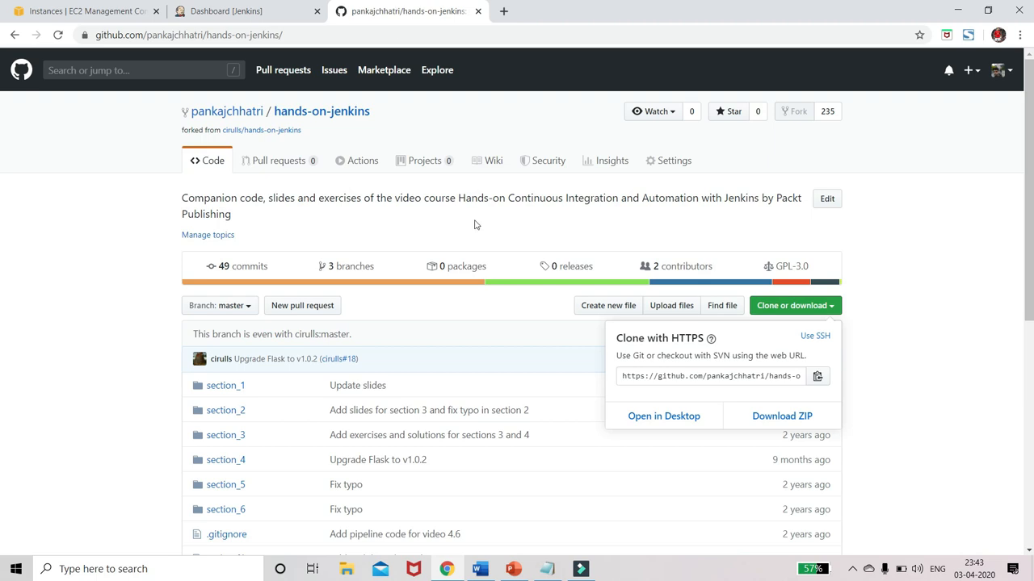
Copy the hands-on-jenkins HTTPS clone URL on GitHub and return to the Jenkins tab.
{"action": "left_click", "coordinate": [817, 376]}
{"action": "left_click", "coordinate": [951, 310]}
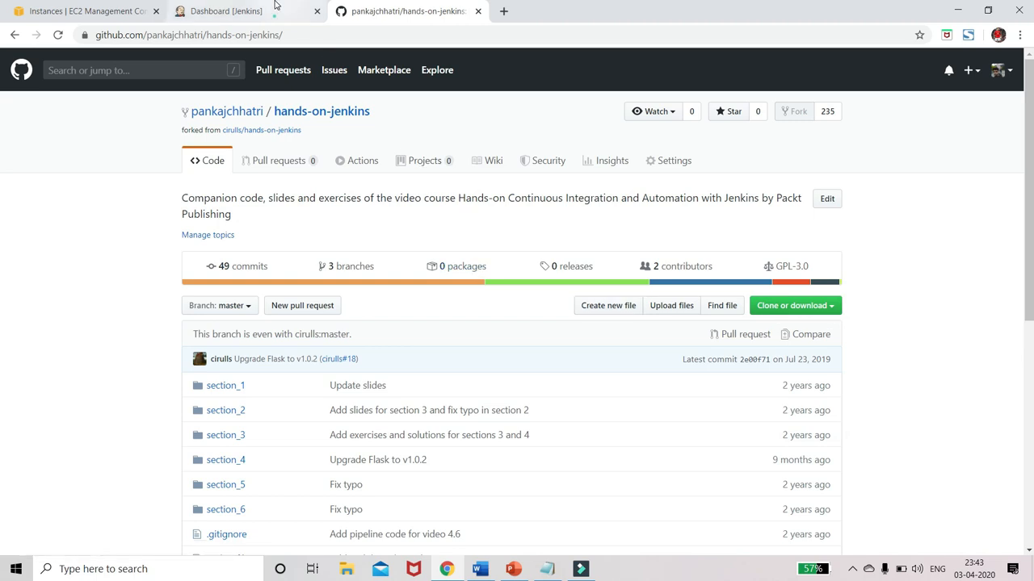
{"action": "left_click", "coordinate": [242, 11]}
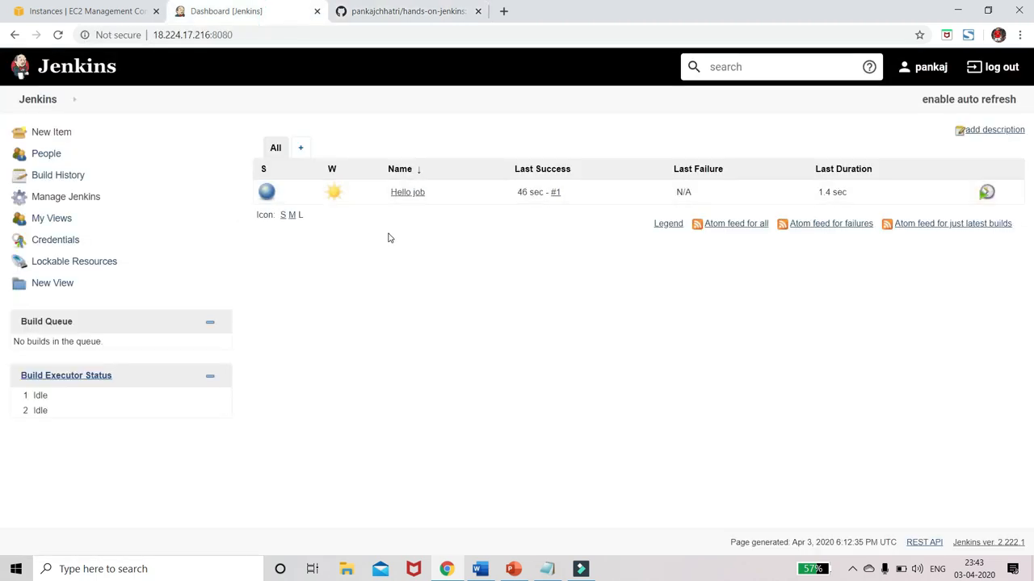
{"action": "left_click", "coordinate": [406, 192]}
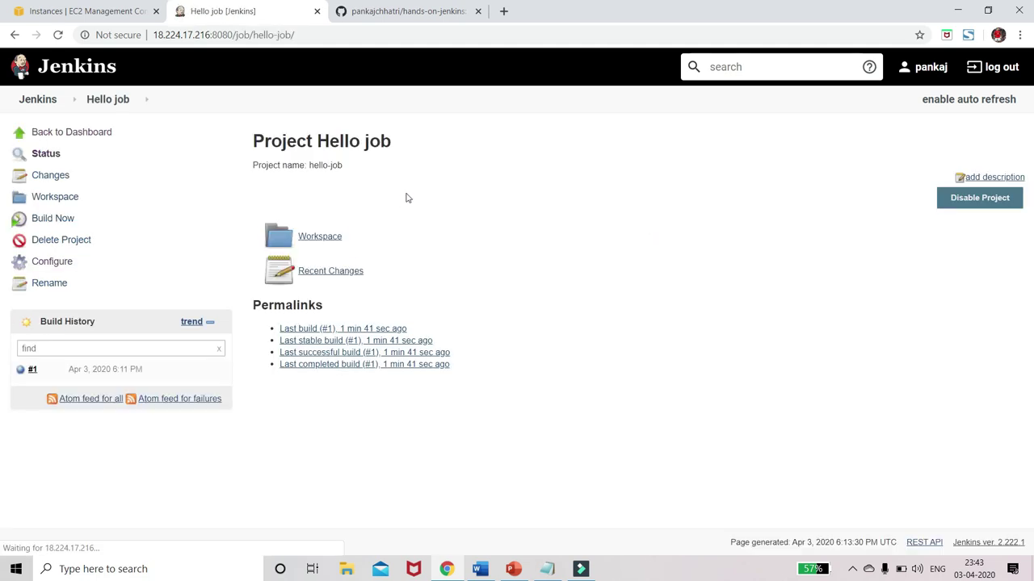
{"action": "left_click", "coordinate": [45, 260]}
{"action": "scroll", "coordinate": [563, 336], "scroll_direction": "down", "scroll_amount": 5}
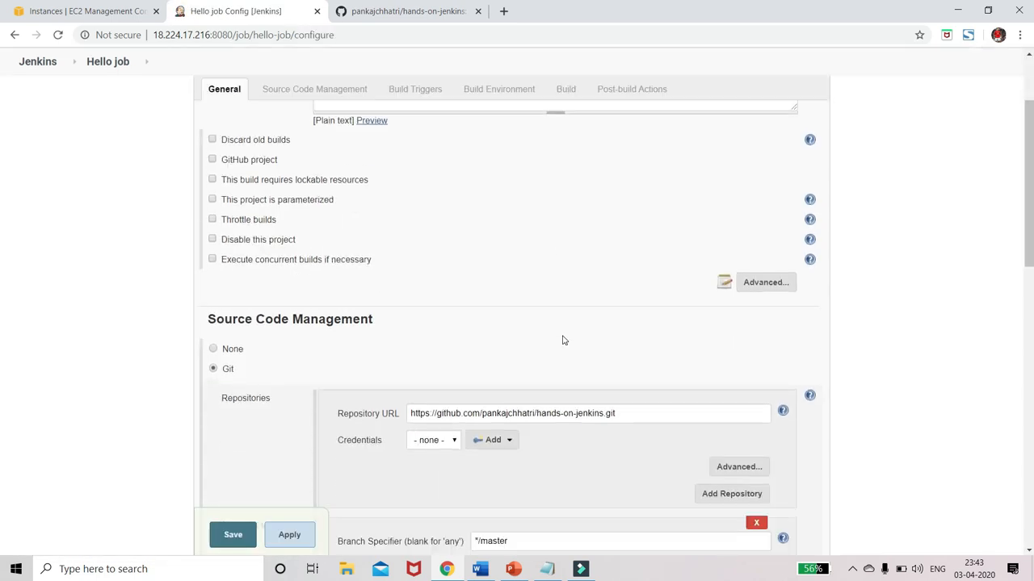
{"action": "scroll", "coordinate": [563, 335], "scroll_direction": "down", "scroll_amount": 3}
{"action": "scroll", "coordinate": [563, 335], "scroll_direction": "down", "scroll_amount": 5}
{"action": "scroll", "coordinate": [563, 335], "scroll_direction": "down", "scroll_amount": 3}
{"action": "scroll", "coordinate": [563, 335], "scroll_direction": "up", "scroll_amount": 10}
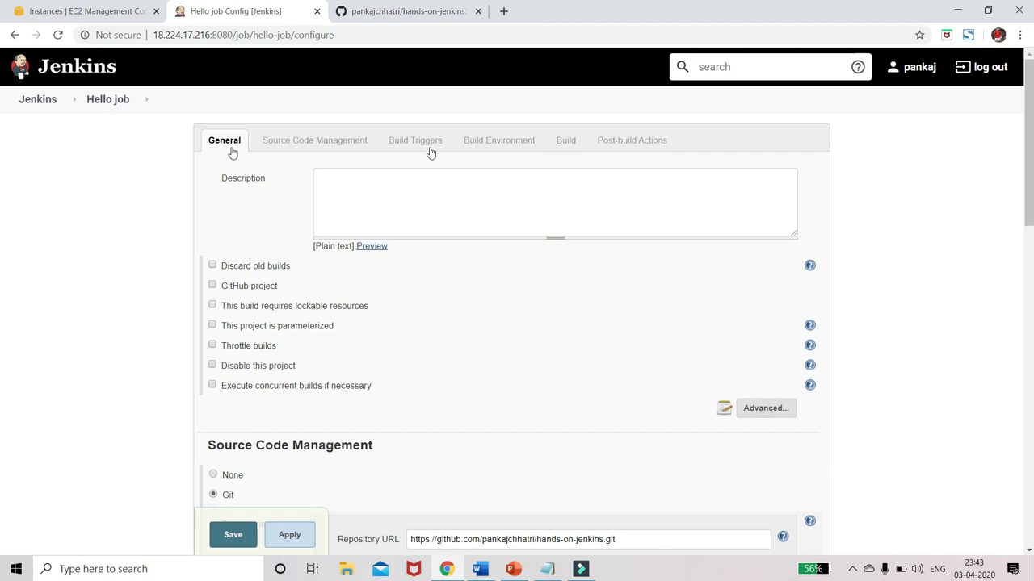
{"action": "left_click", "coordinate": [38, 98]}
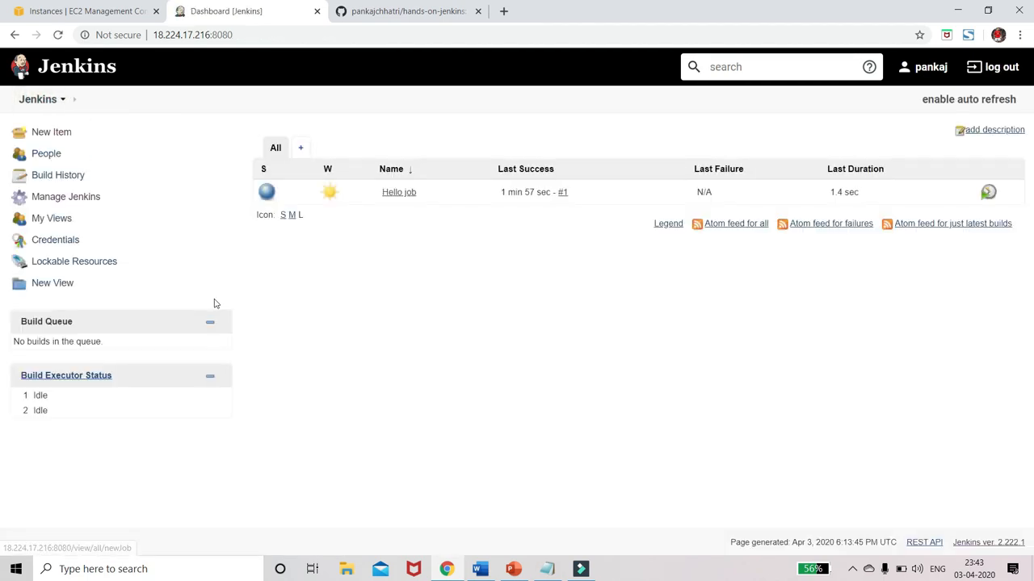
{"action": "left_click", "coordinate": [394, 193]}
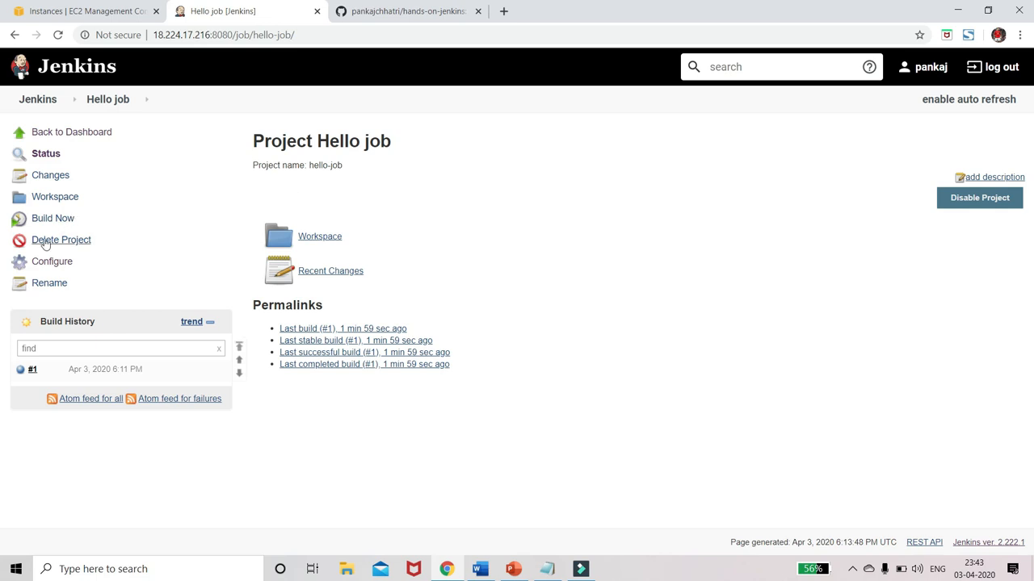
{"action": "left_click", "coordinate": [37, 98]}
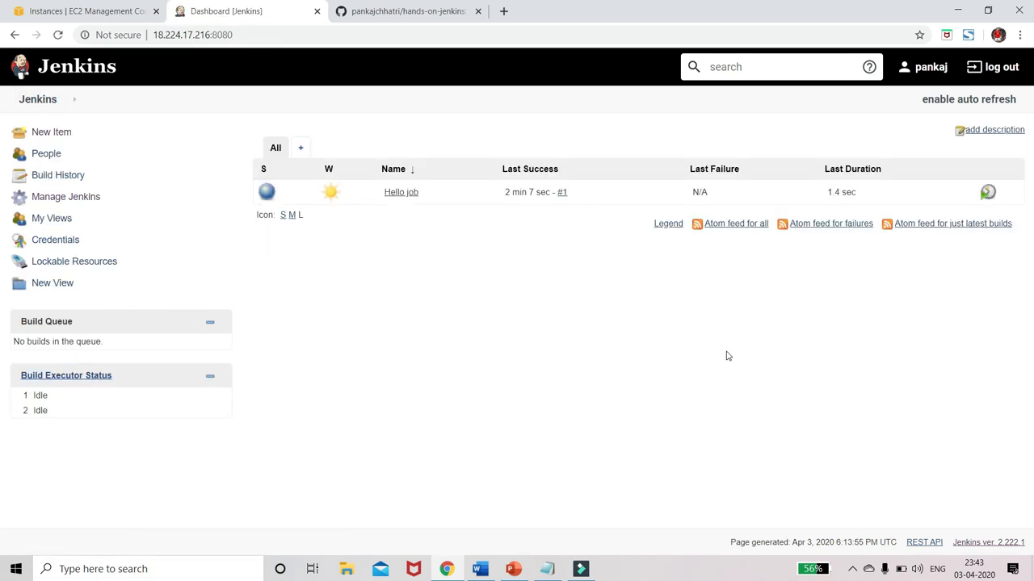